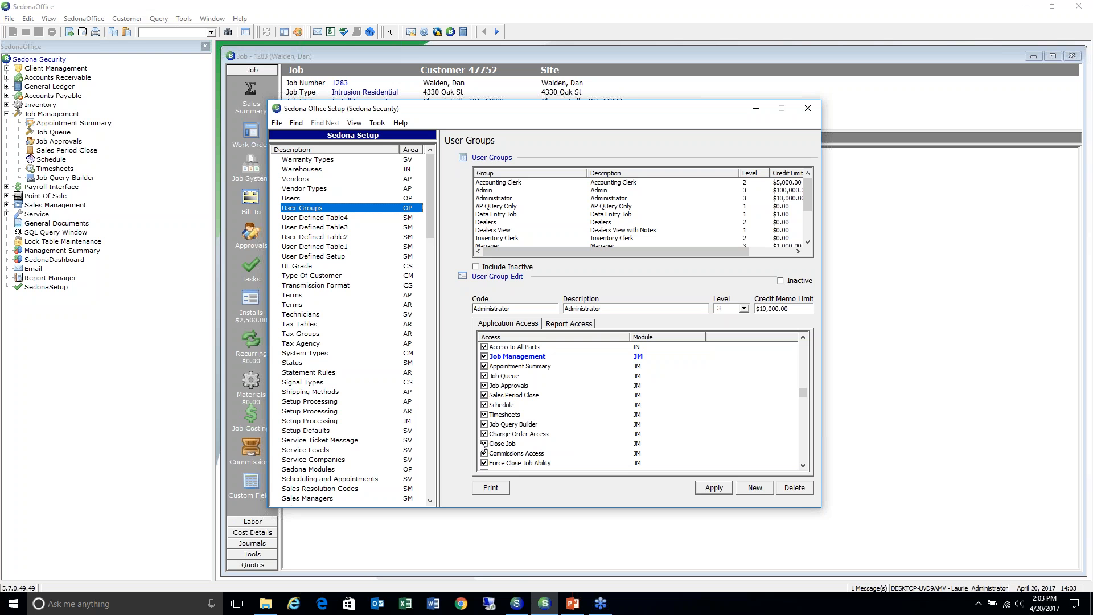
Step: Open the Job Types setup table and select the Intrusion Residential job type
{"action": "left_click", "coordinate": [413, 151]}
{"action": "scroll", "coordinate": [431, 182], "scroll_direction": "down", "scroll_amount": 2}
{"action": "scroll", "coordinate": [430, 198], "scroll_direction": "down", "scroll_amount": 18}
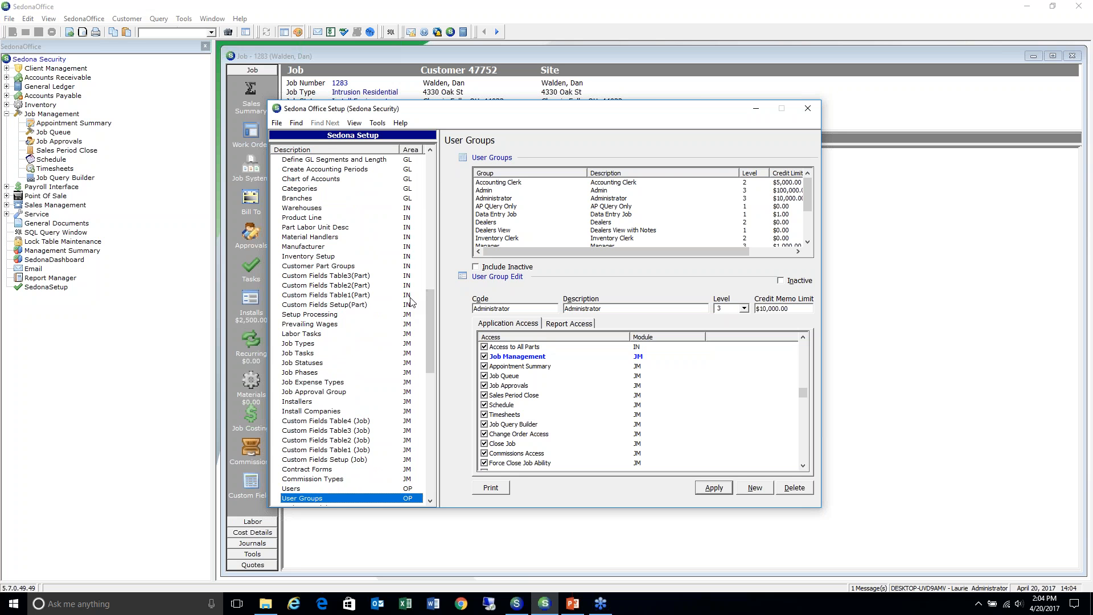
{"action": "left_click", "coordinate": [307, 344]}
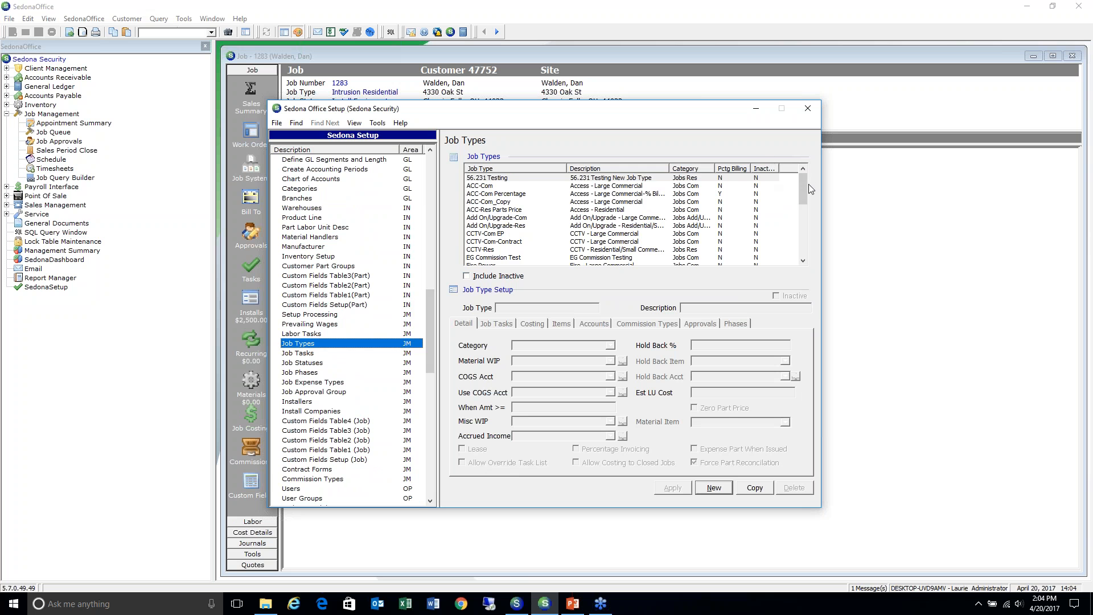
{"action": "left_click_drag", "start_coordinate": [806, 190], "coordinate": [806, 205]}
{"action": "left_click", "coordinate": [520, 250]}
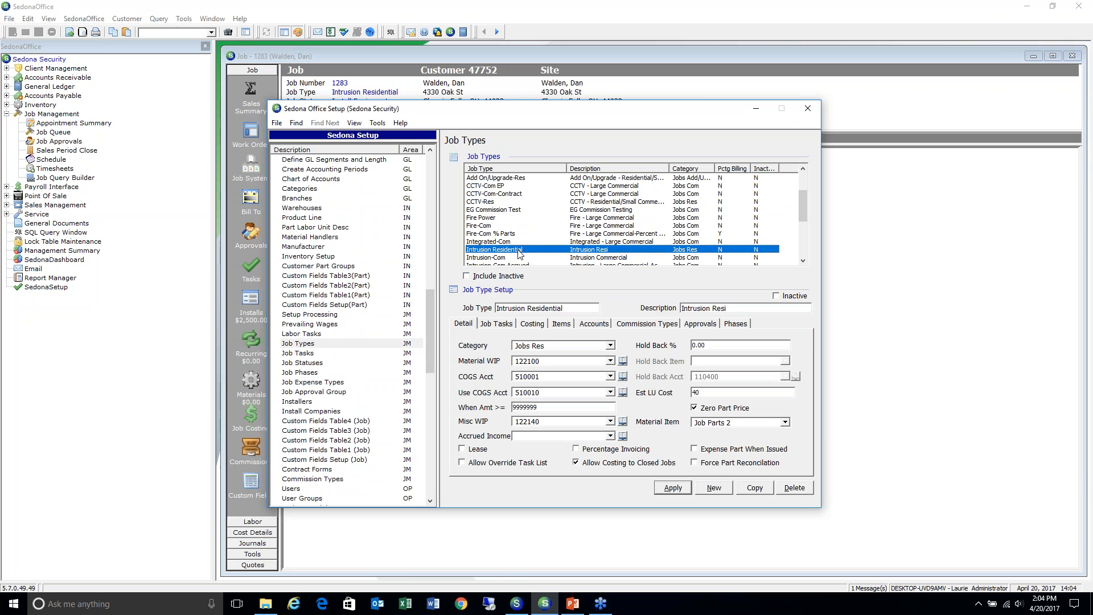
Step: Review the lock settings of the job type's Initial Review and Order Parts tasks, and close the setup window
{"action": "left_click", "coordinate": [495, 326]}
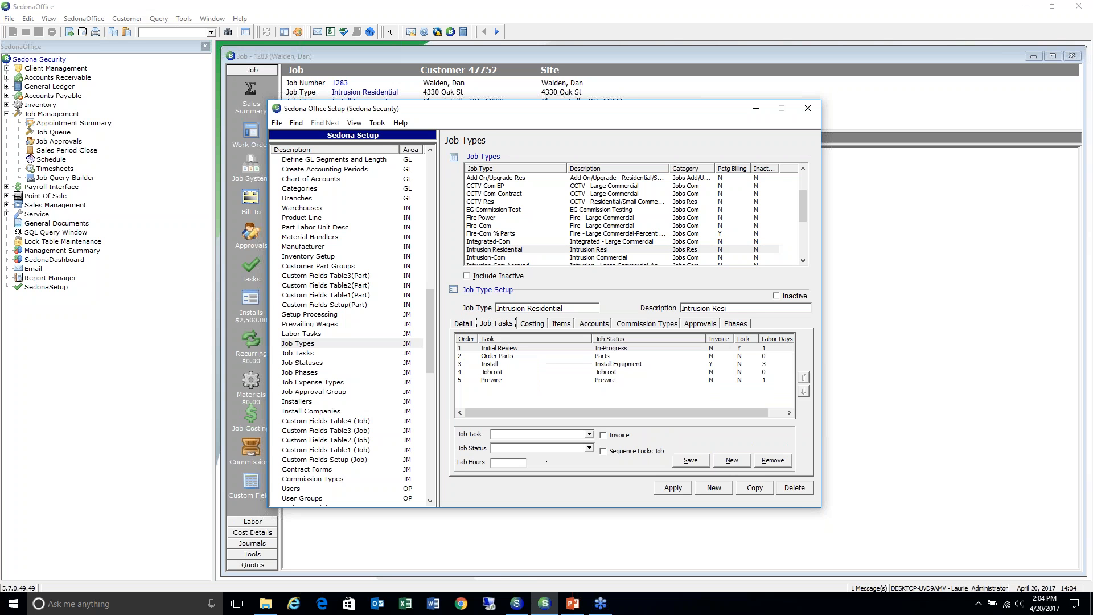
{"action": "left_click", "coordinate": [503, 349]}
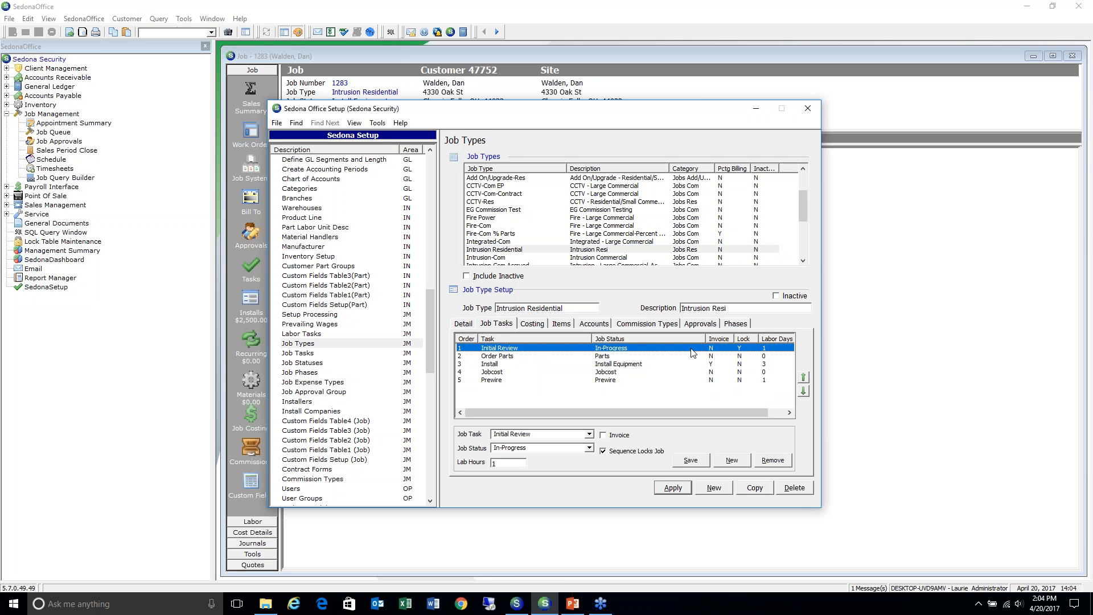
{"action": "left_click", "coordinate": [739, 347]}
{"action": "left_click", "coordinate": [549, 356]}
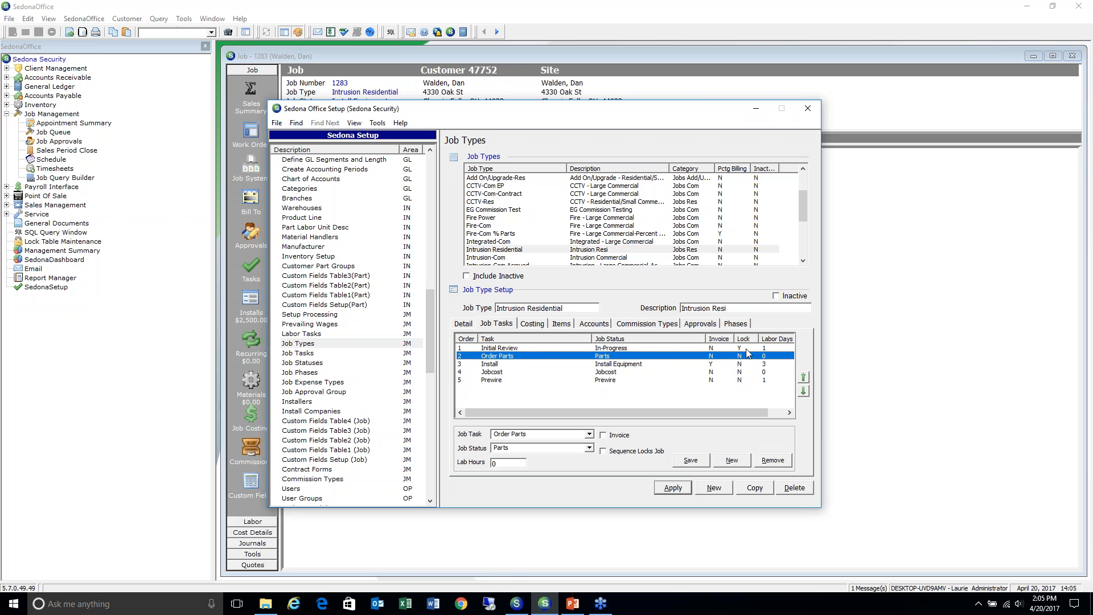
{"action": "left_click", "coordinate": [809, 108]}
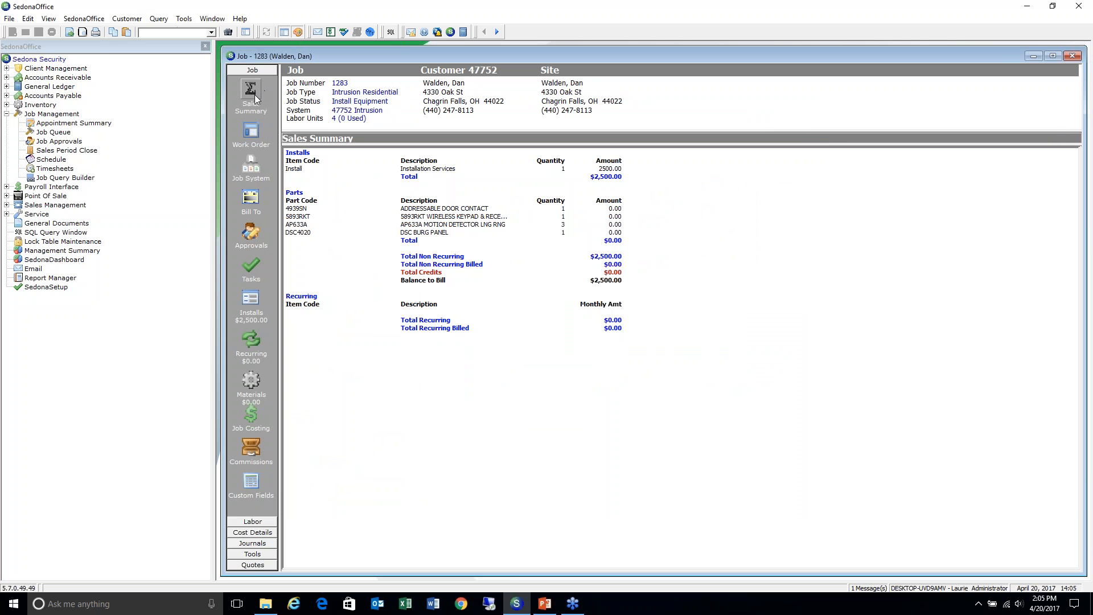
Step: Review the open job's install charge, costing figures, Initial Review task approval and install lines
{"action": "left_click", "coordinate": [306, 170]}
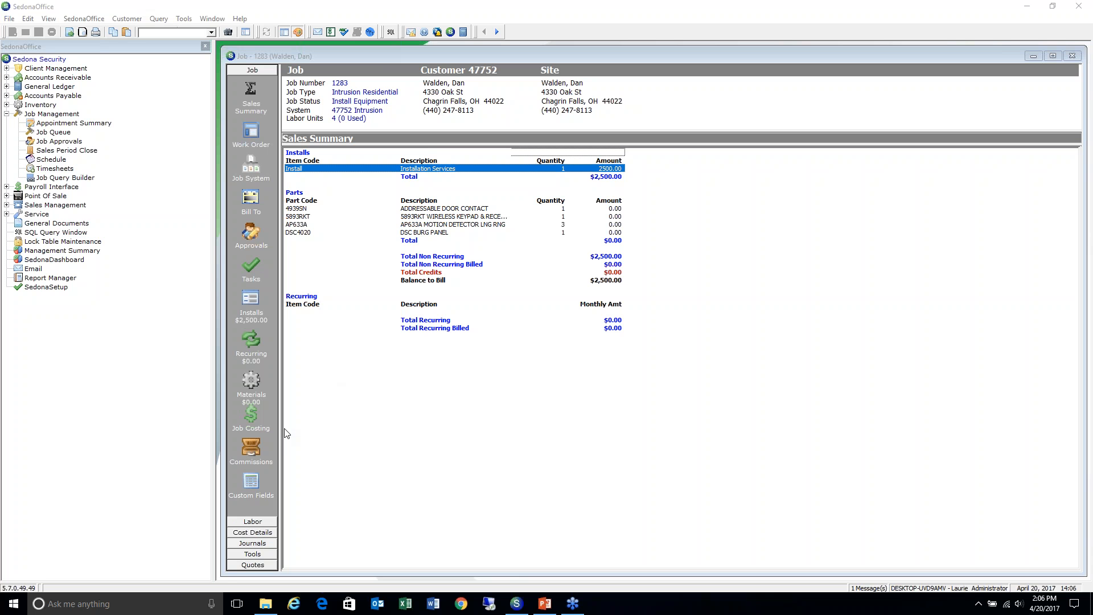
{"action": "left_click", "coordinate": [251, 417]}
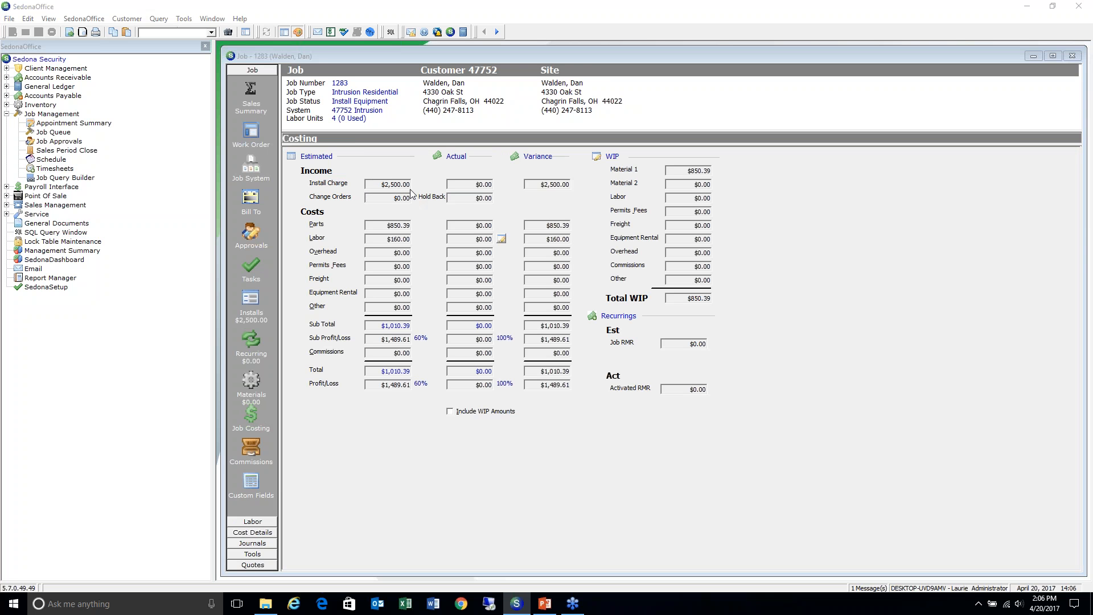
{"action": "left_click", "coordinate": [250, 271]}
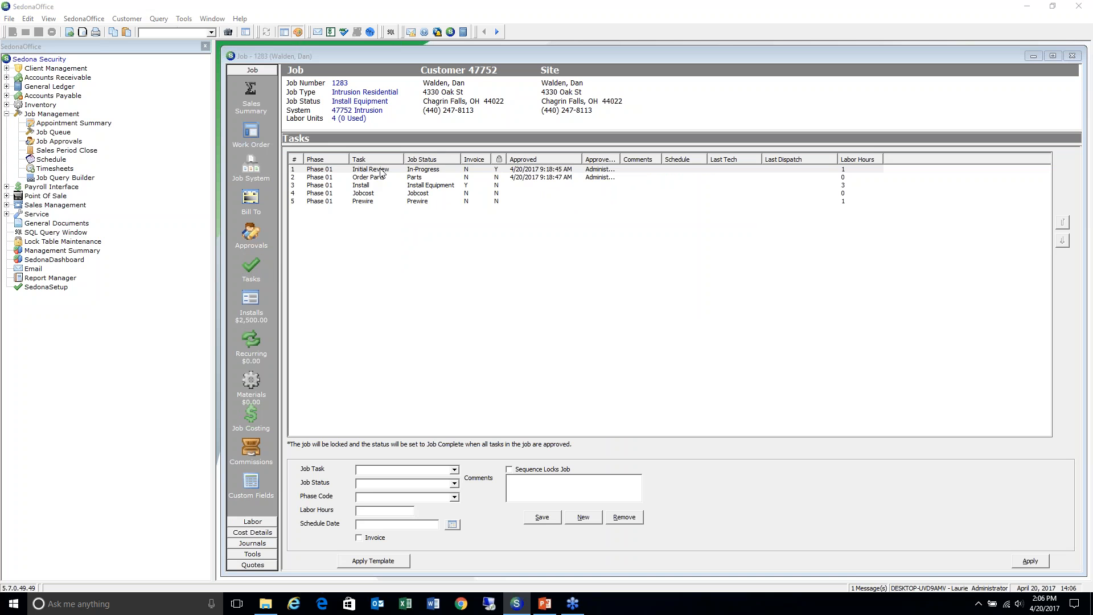
{"action": "left_click", "coordinate": [381, 172]}
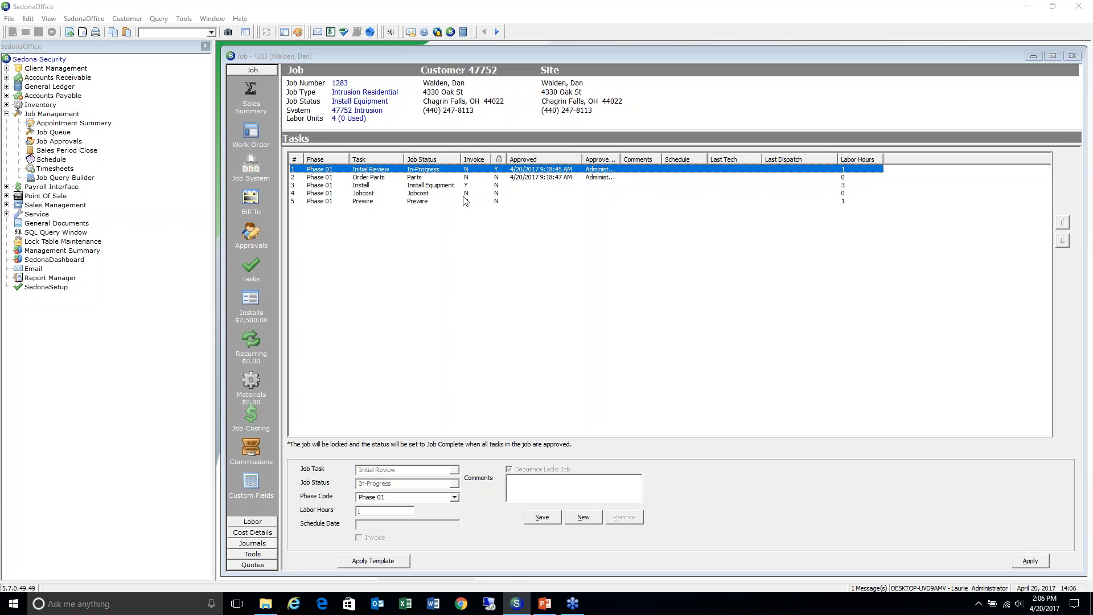
{"action": "left_click", "coordinate": [250, 302]}
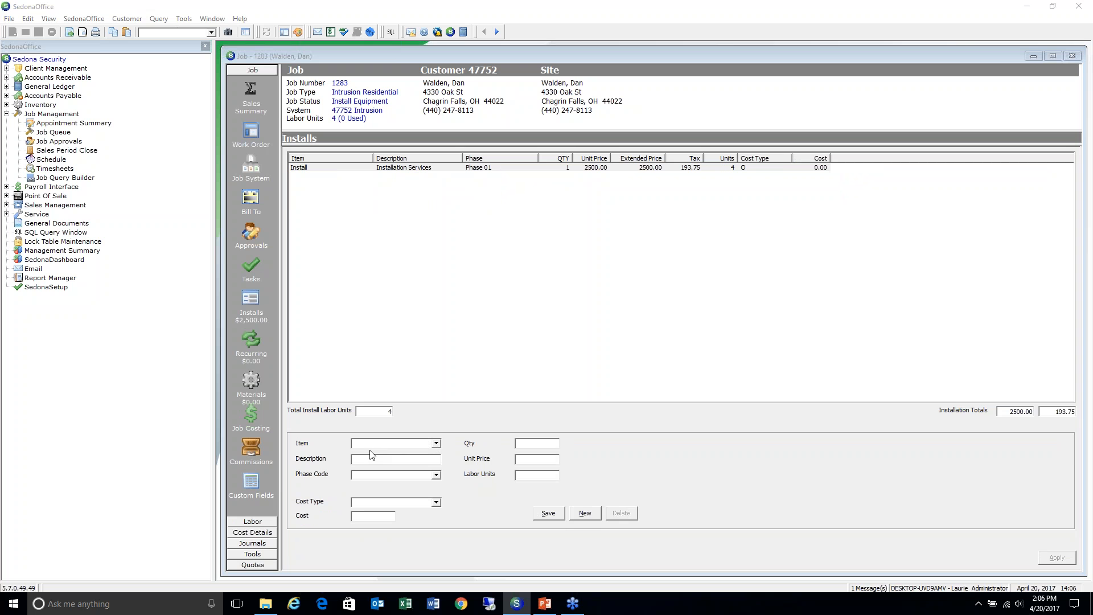
Step: Create a change order for the job with sold date 4/20/2017 and the note "add install line and recurring"
{"action": "left_click", "coordinate": [259, 555]}
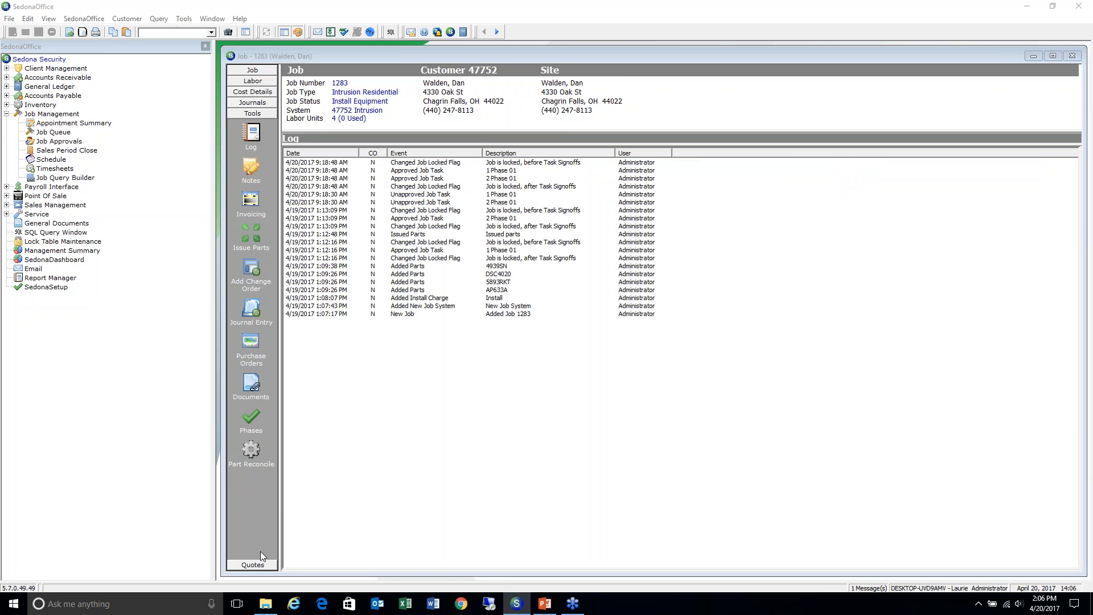
{"action": "left_click", "coordinate": [249, 268]}
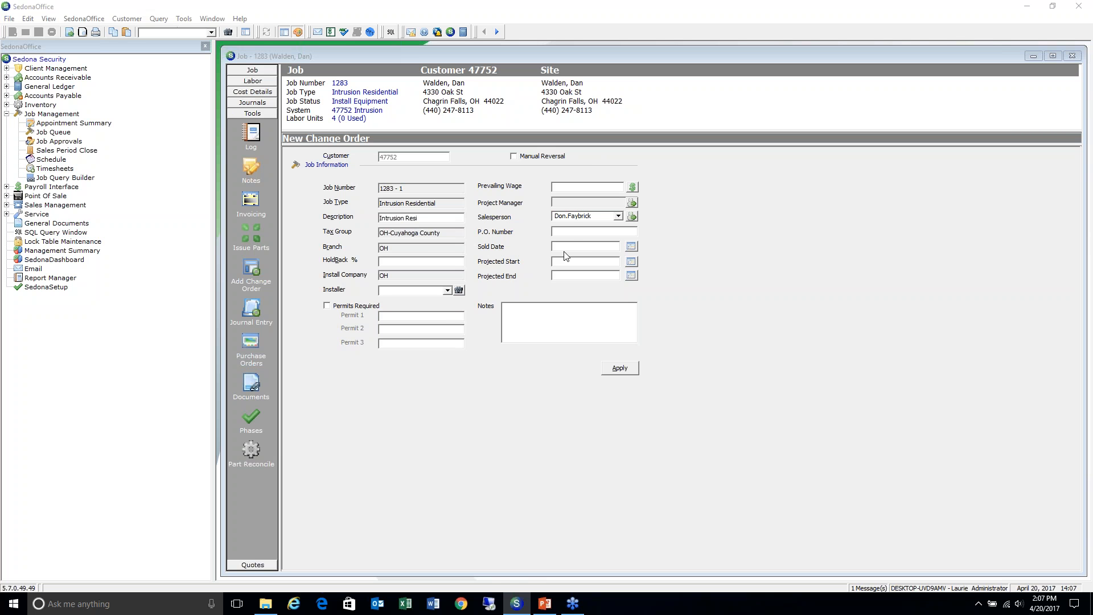
{"action": "left_click", "coordinate": [631, 246]}
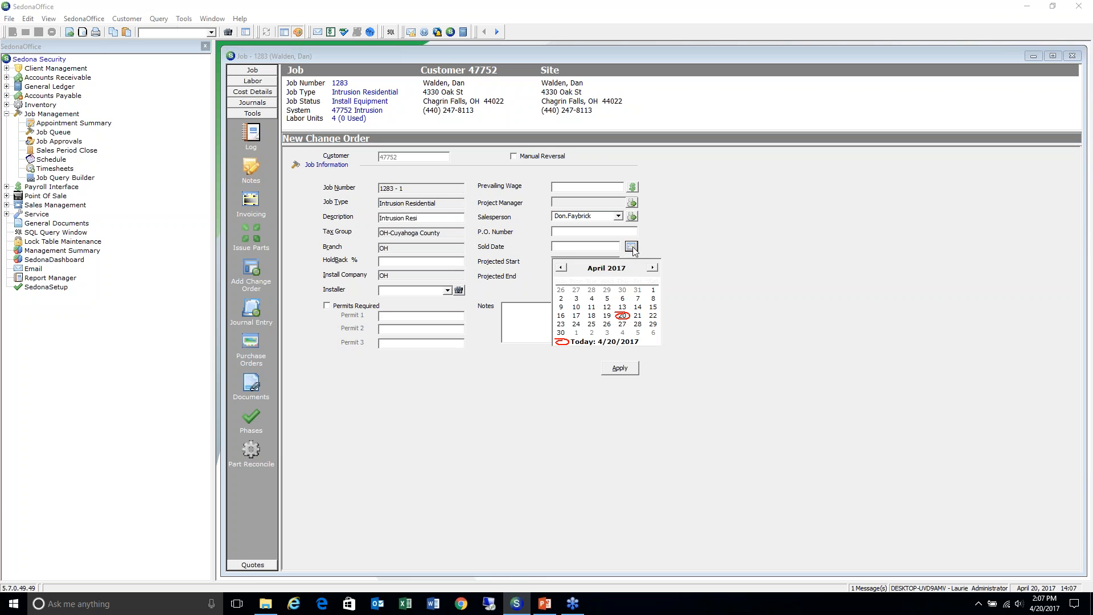
{"action": "left_click", "coordinate": [623, 316]}
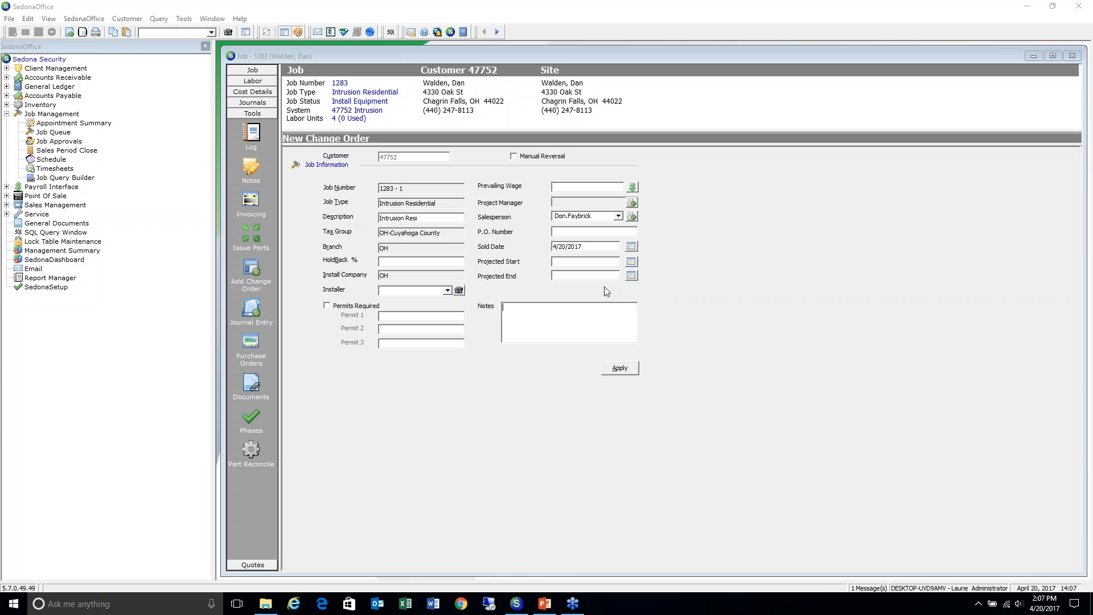
{"action": "type", "text": "add install line and recurring"}
{"action": "left_click", "coordinate": [619, 369]}
{"action": "key", "text": "alt+Tab"}
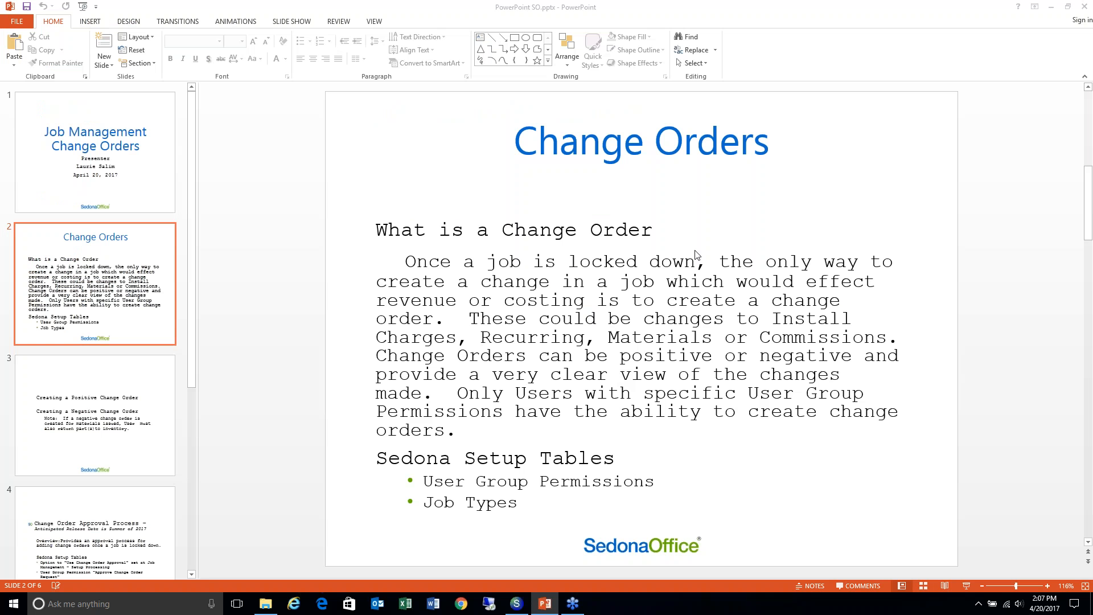
{"action": "left_click", "coordinate": [517, 604]}
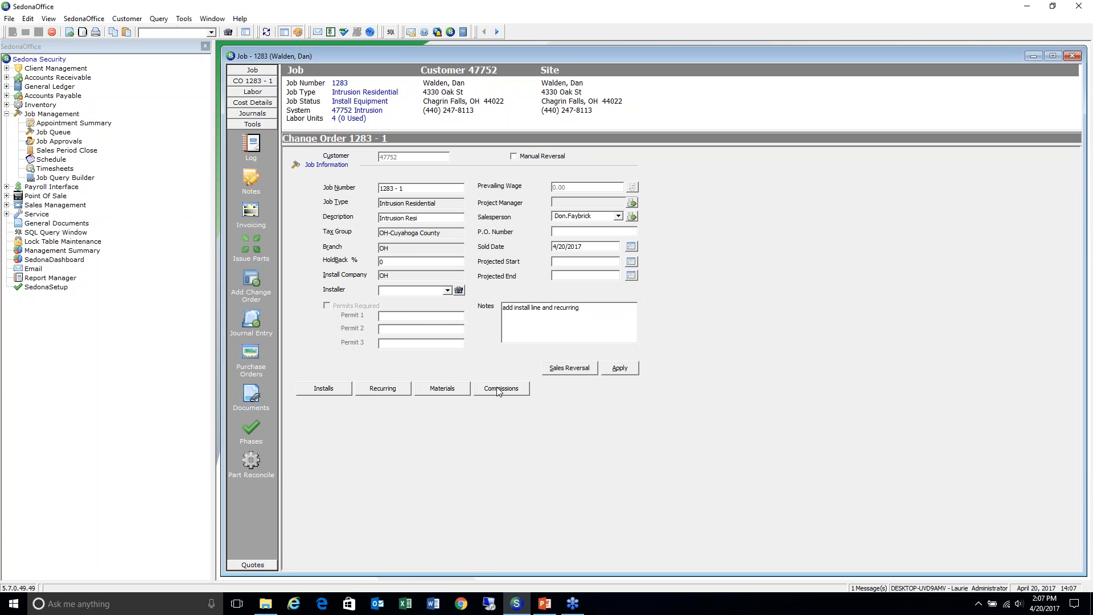
Step: Add an Install item with a unit price of 500.00 to the change order's installs and apply it
{"action": "left_click", "coordinate": [326, 389]}
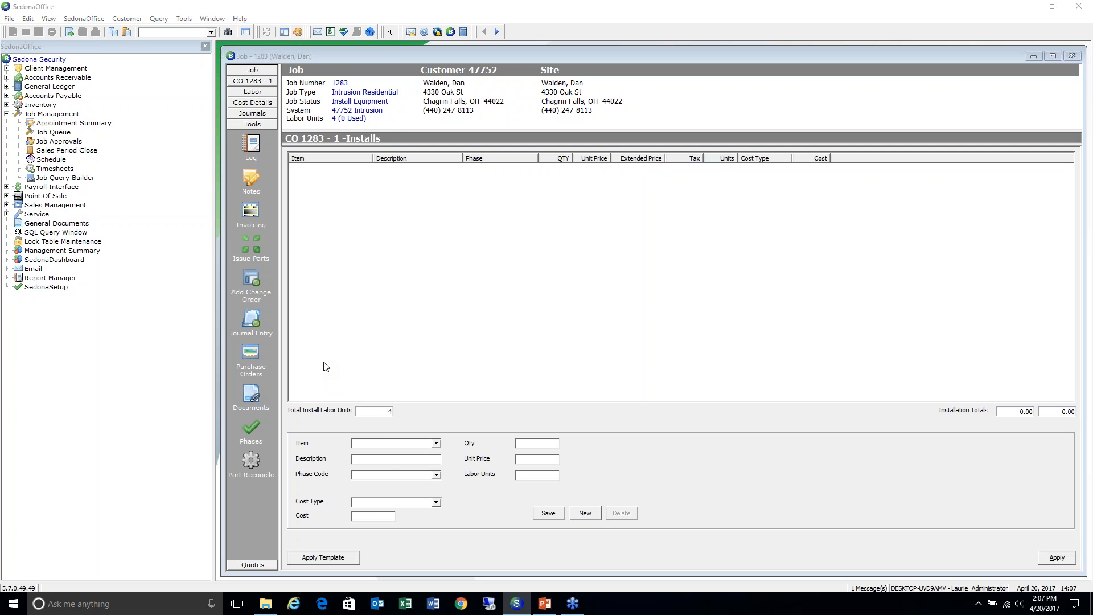
{"action": "left_click", "coordinate": [437, 444]}
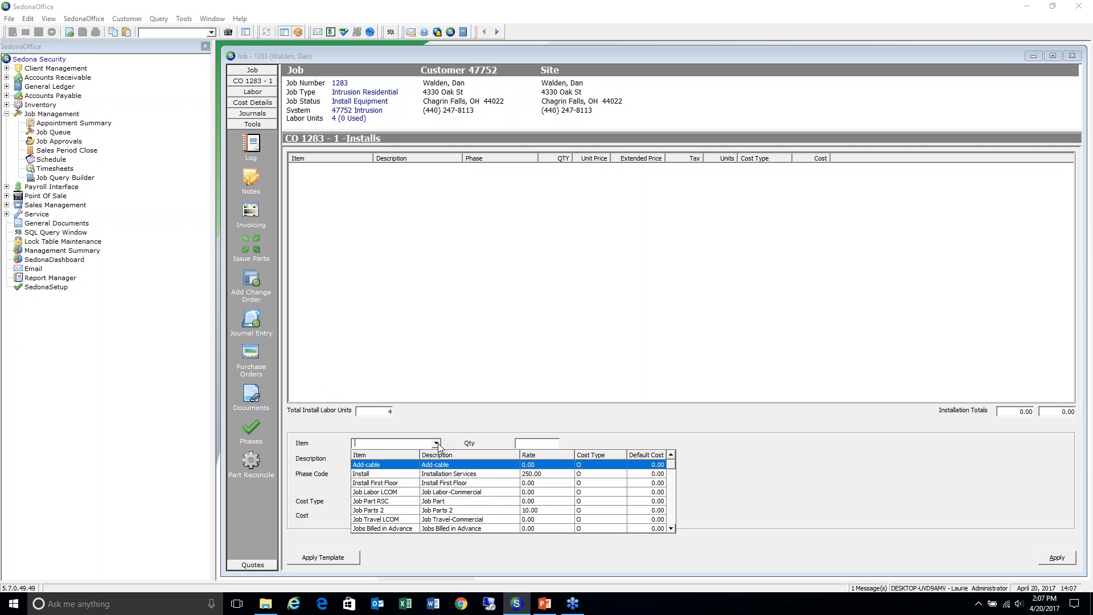
{"action": "left_click", "coordinate": [401, 475]}
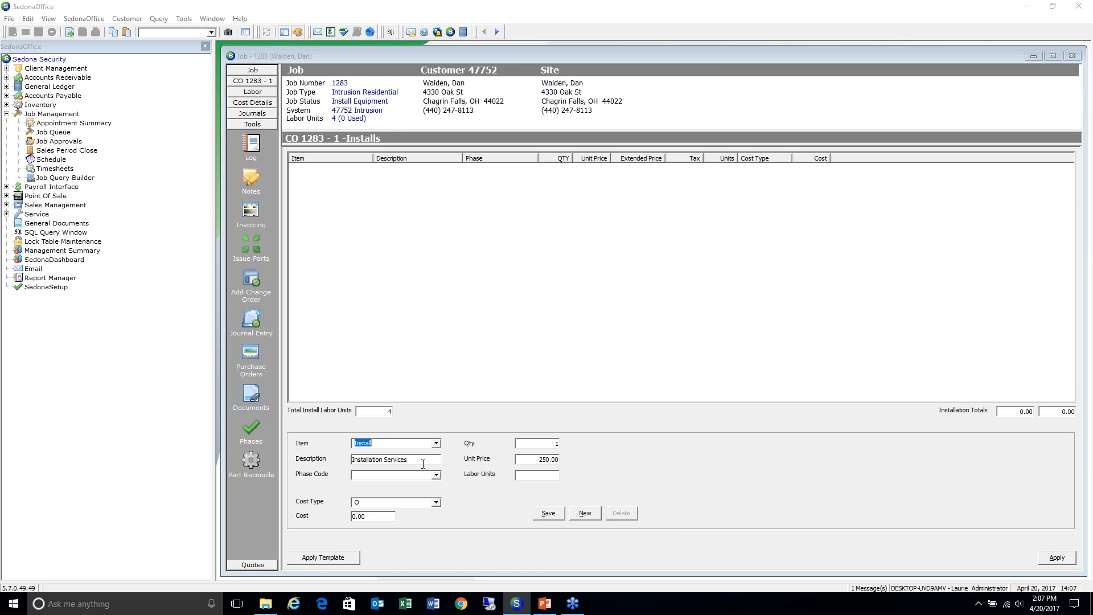
{"action": "left_click", "coordinate": [527, 460]}
{"action": "type", "text": "500.00"}
{"action": "left_click", "coordinate": [553, 513]}
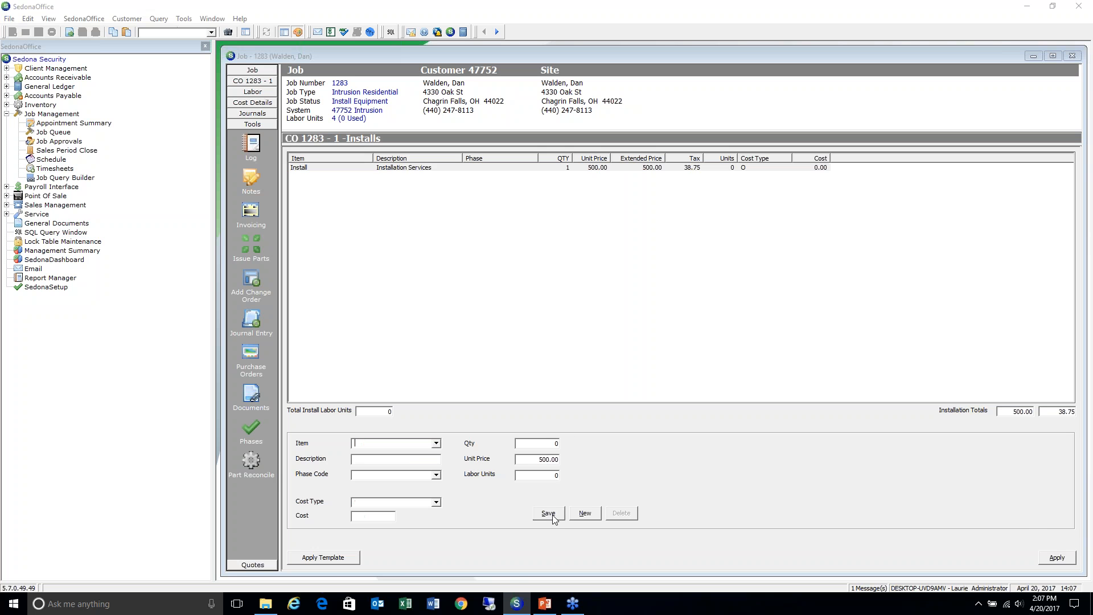
{"action": "left_click", "coordinate": [1057, 558]}
Step: Add a MON-Taxable recurring item billed monthly with an RMR amount of 50.00 to the change order and apply it
{"action": "left_click", "coordinate": [256, 83]}
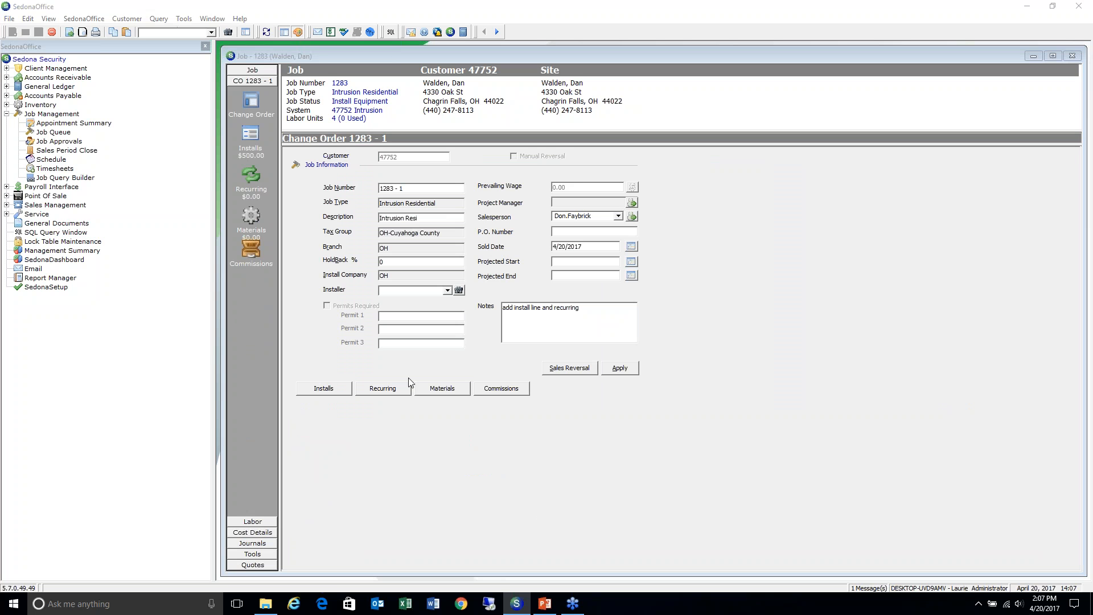
{"action": "left_click", "coordinate": [394, 394]}
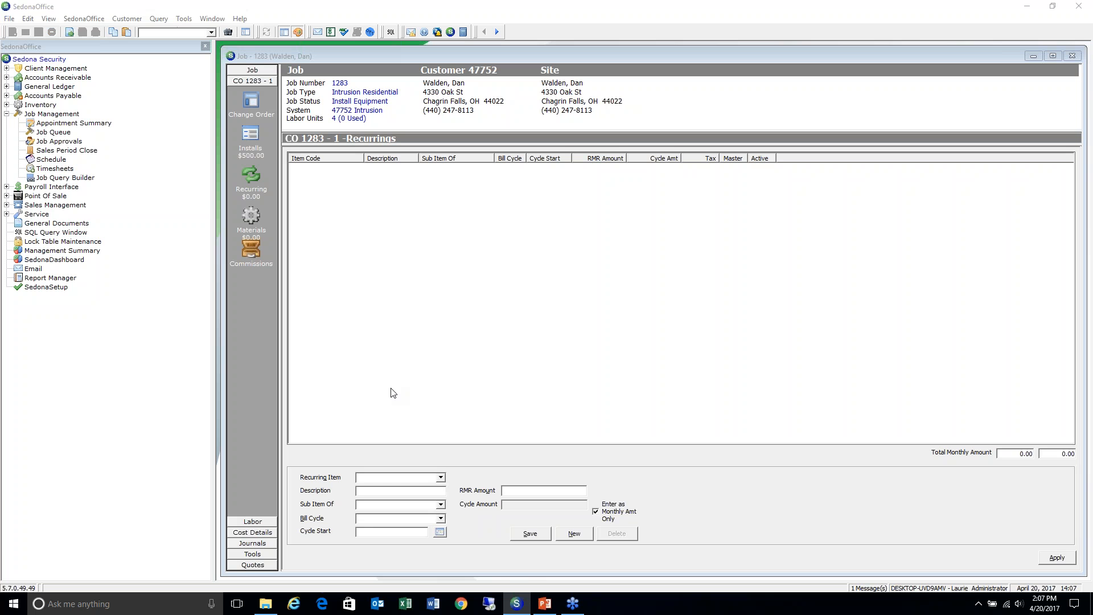
{"action": "left_click", "coordinate": [441, 478]}
{"action": "left_click", "coordinate": [403, 529]}
{"action": "left_click", "coordinate": [440, 518]}
{"action": "left_click", "coordinate": [399, 549]}
{"action": "left_click", "coordinate": [529, 489]}
{"action": "type", "text": "50.00"}
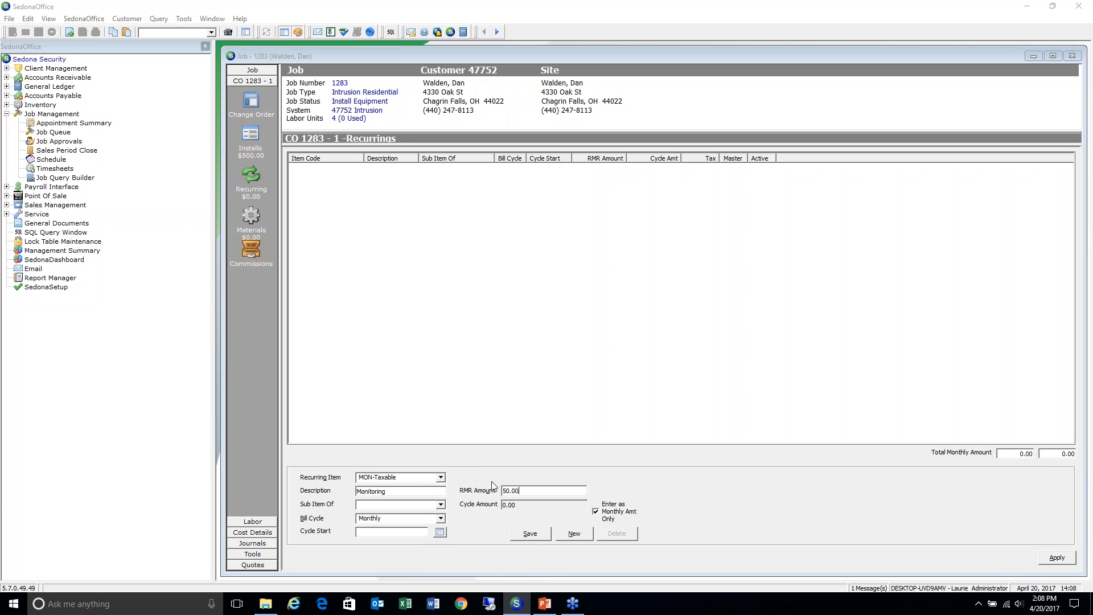
{"action": "left_click", "coordinate": [532, 536]}
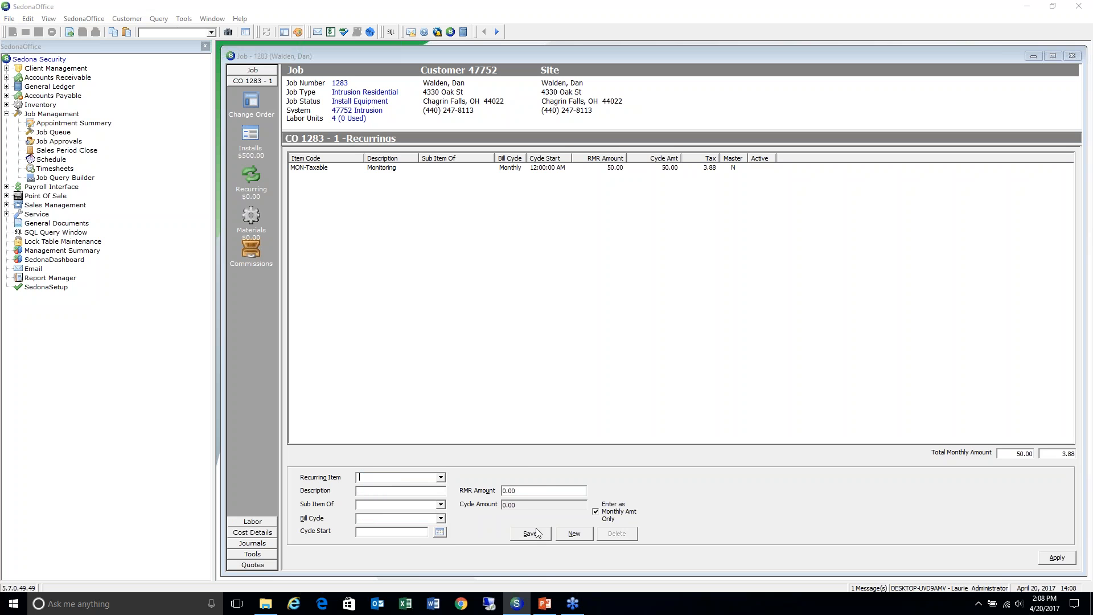
{"action": "left_click", "coordinate": [1057, 558]}
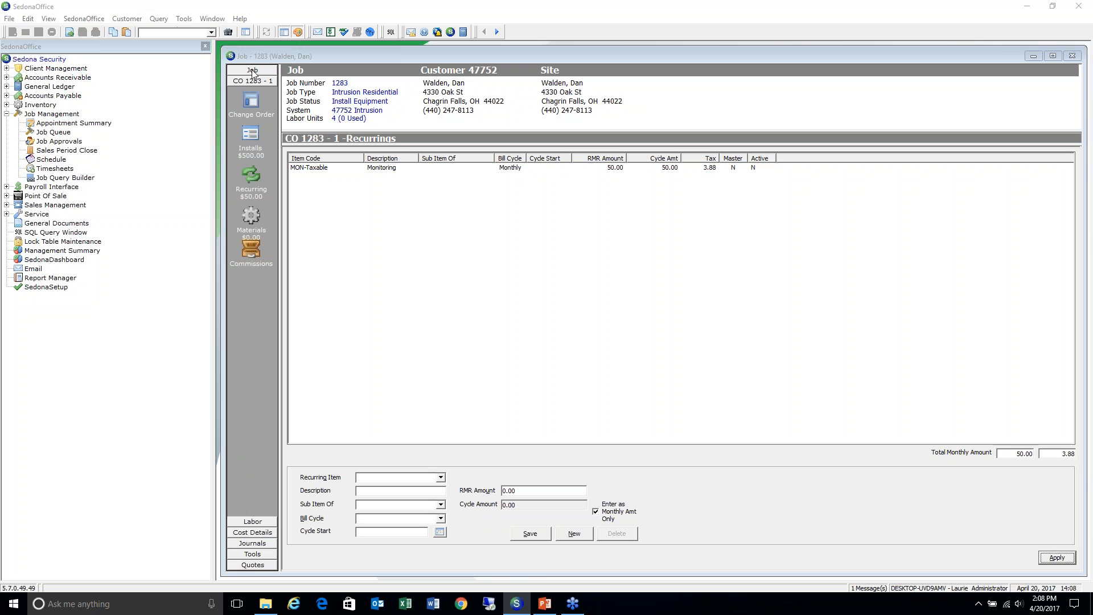
Step: Examine how the change order affects the job's sales summary and costing, and check the parts on its materials list
{"action": "left_click", "coordinate": [253, 71]}
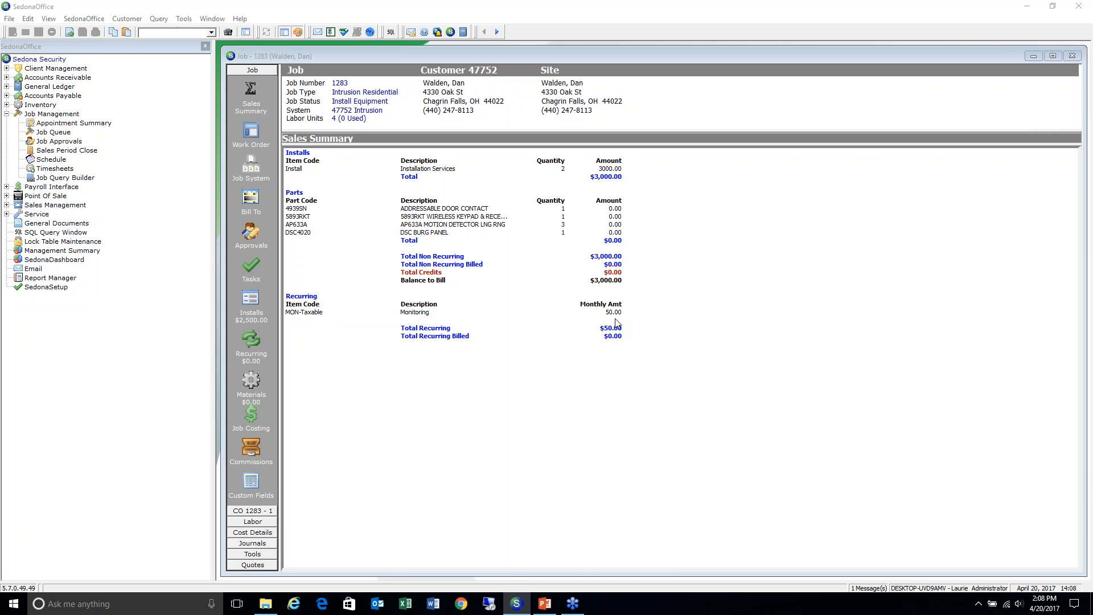
{"action": "left_click", "coordinate": [253, 418]}
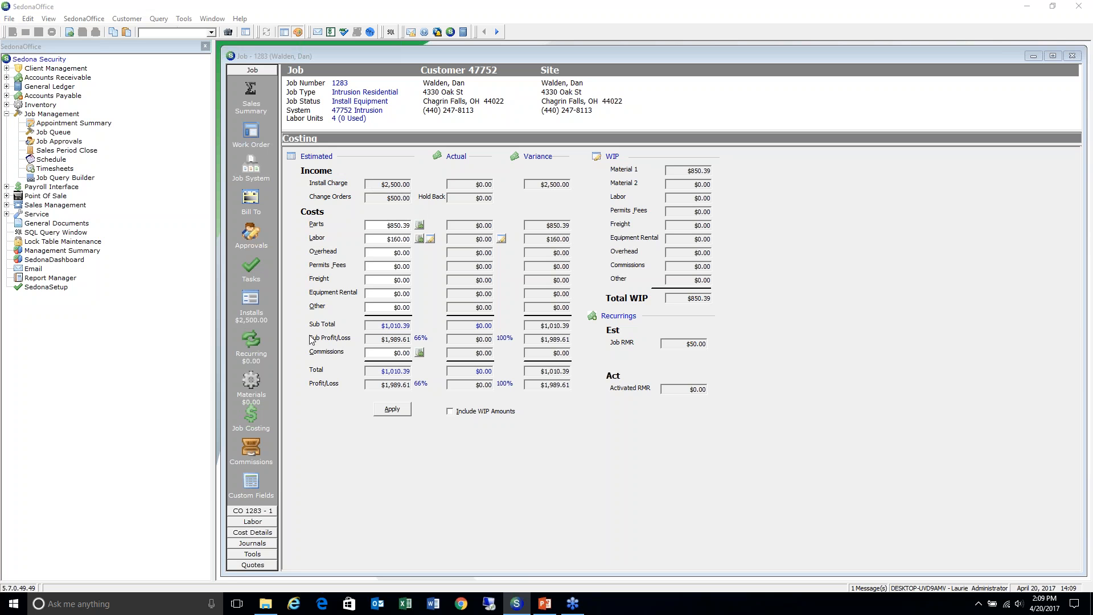
{"action": "left_click", "coordinate": [246, 511]}
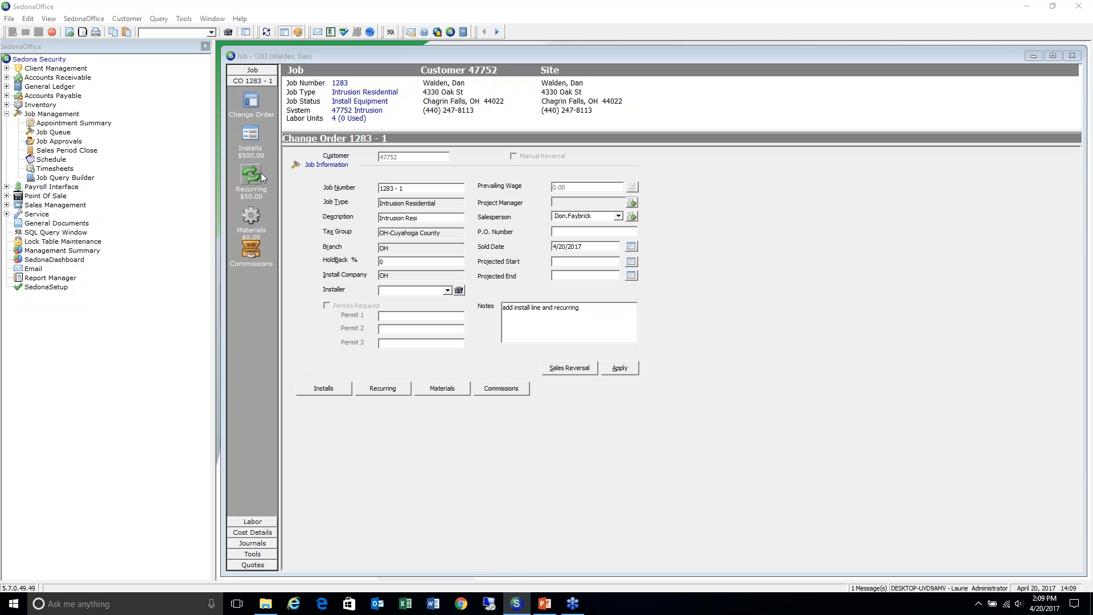
{"action": "left_click", "coordinate": [257, 71]}
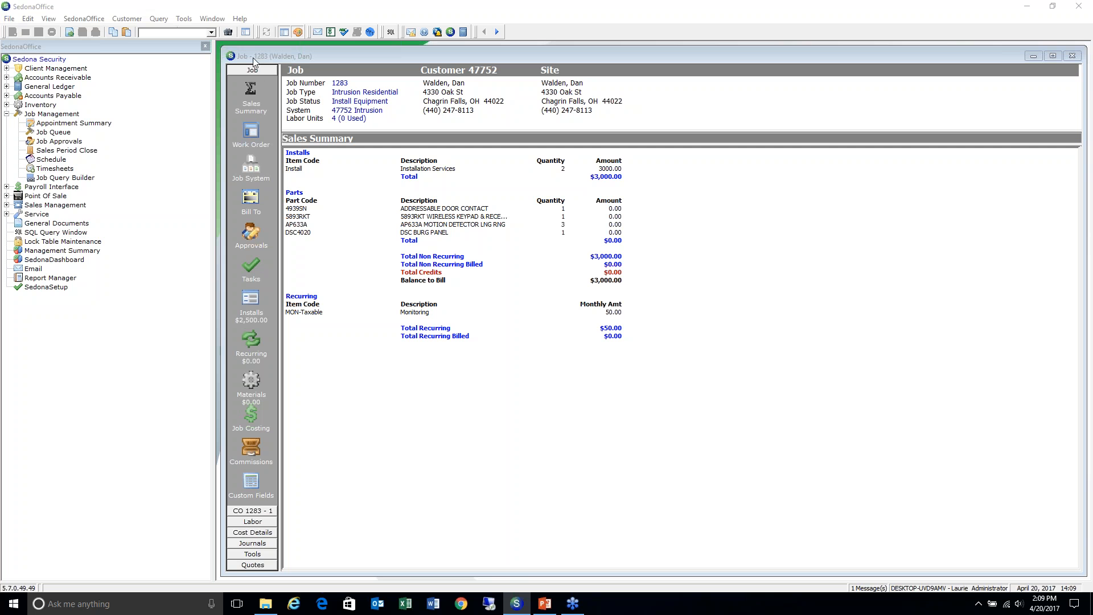
{"action": "left_click", "coordinate": [251, 380]}
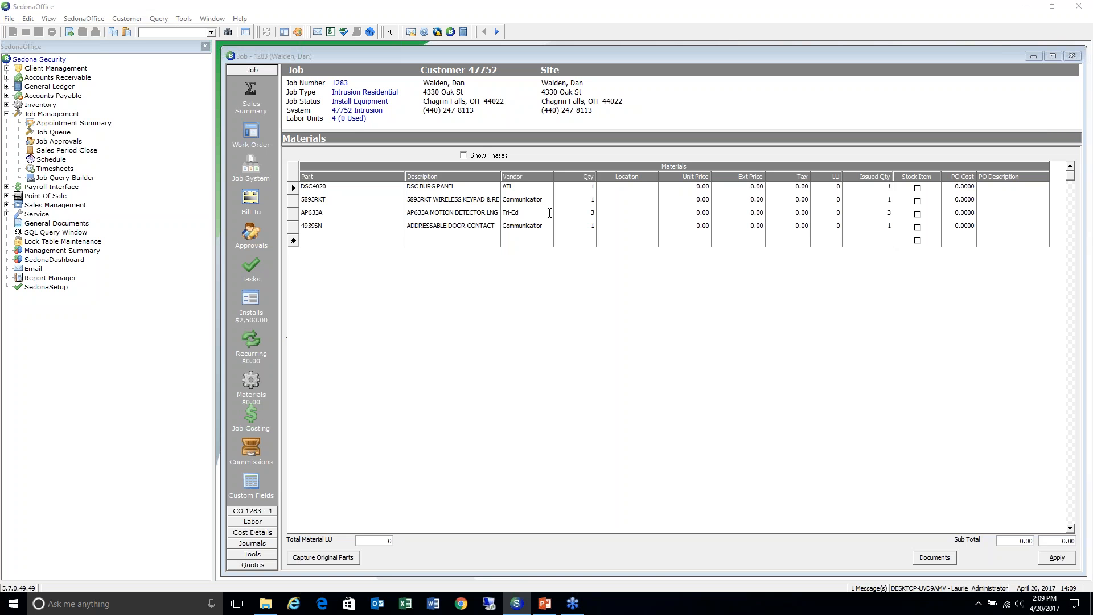
{"action": "left_click", "coordinate": [519, 216]}
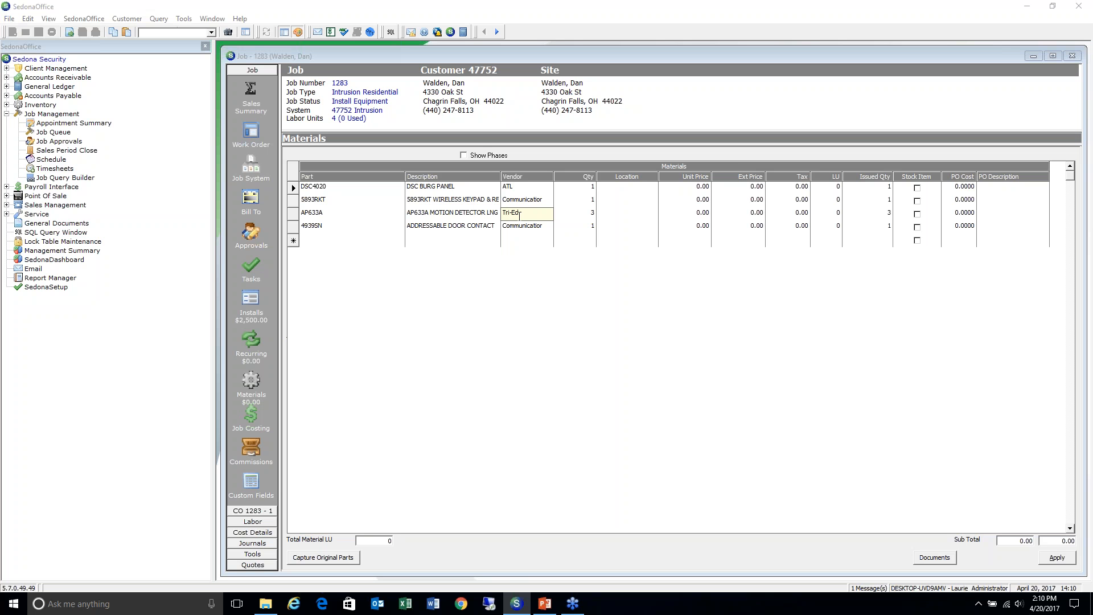
Step: Create a manual reversal change order for the job with sold date 4/20/2017 and the note "returning 1 ap633a"
{"action": "left_click", "coordinate": [248, 554]}
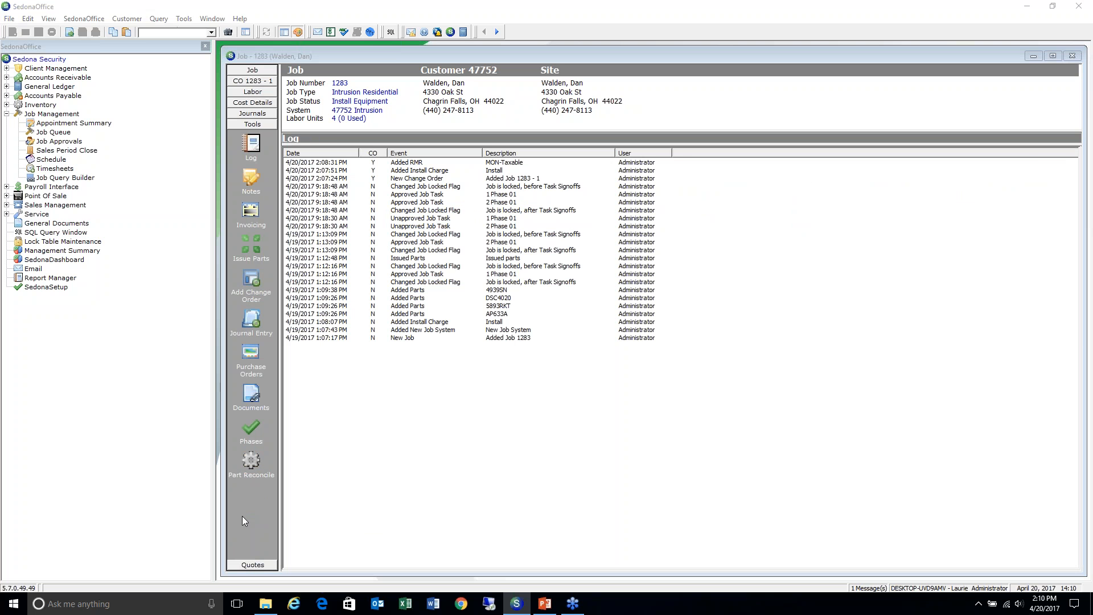
{"action": "left_click", "coordinate": [251, 280]}
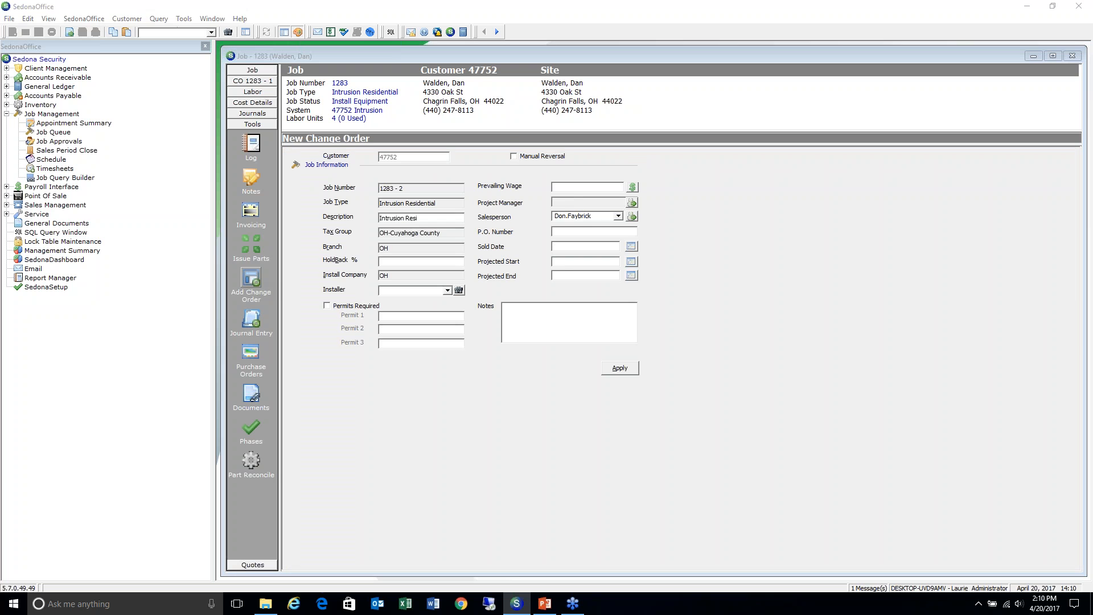
{"action": "left_click", "coordinate": [515, 158]}
{"action": "left_click", "coordinate": [632, 247]}
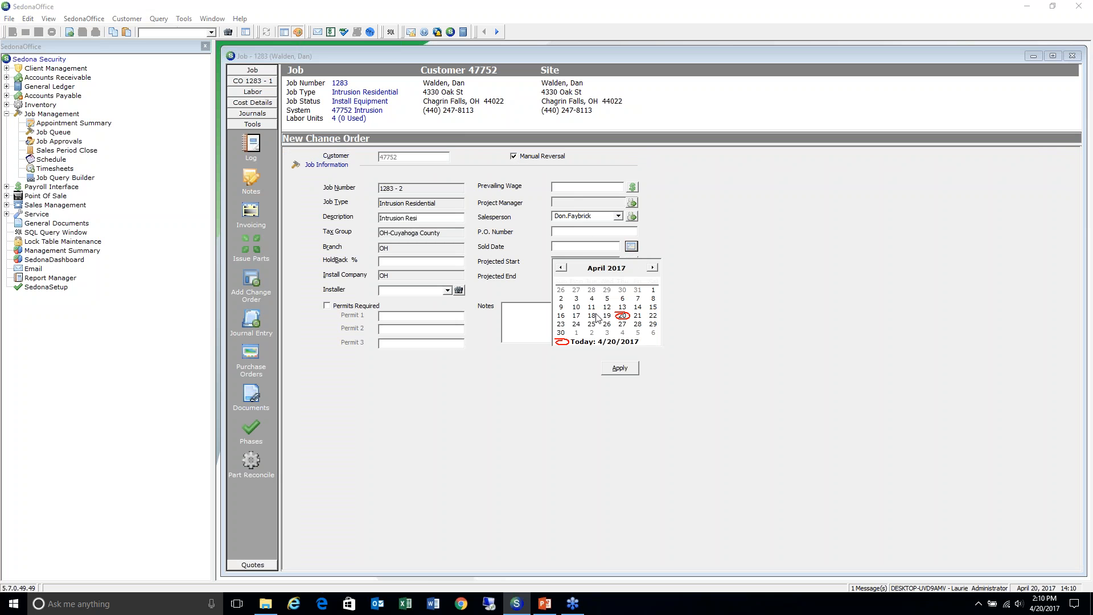
{"action": "left_click", "coordinate": [623, 316]}
{"action": "left_click", "coordinate": [519, 310]}
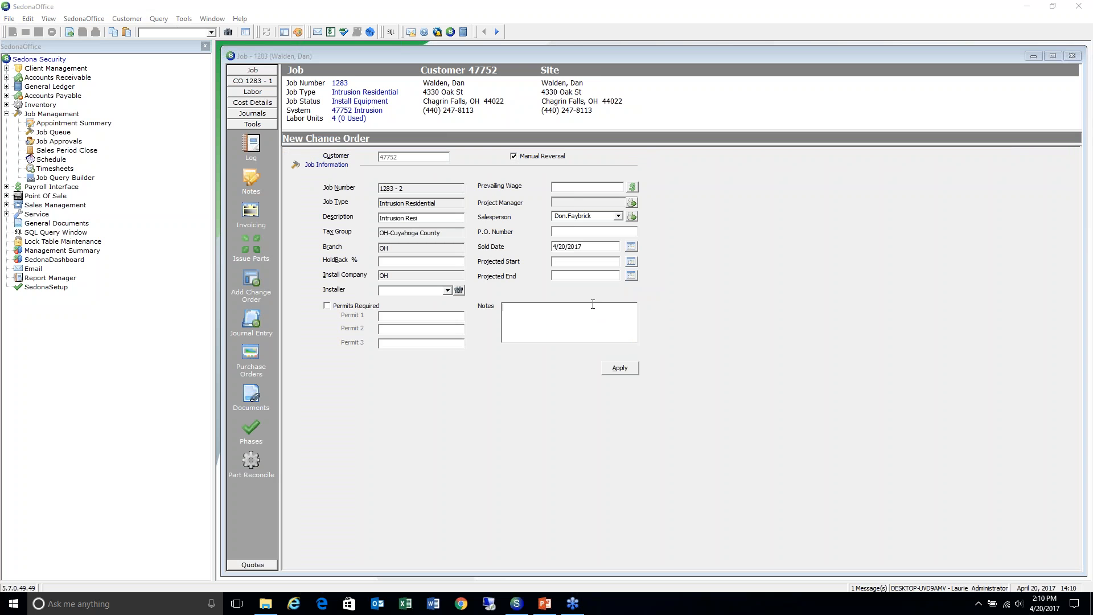
{"action": "type", "text": "returning 1 ap633a"}
{"action": "left_click", "coordinate": [620, 369]}
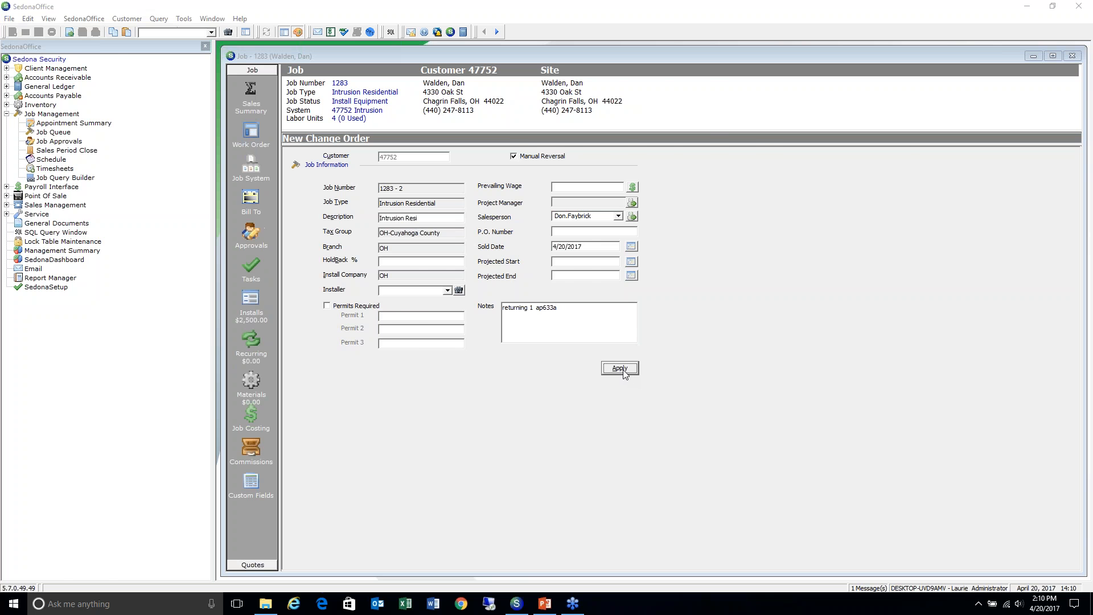
{"action": "left_click", "coordinate": [545, 603]}
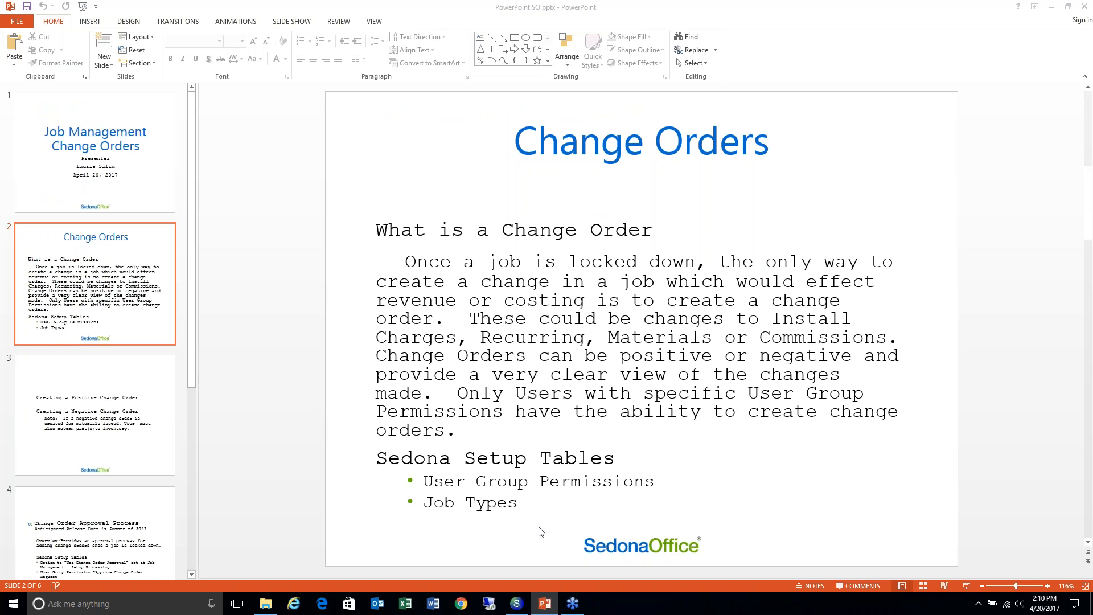
{"action": "left_click", "coordinate": [517, 603]}
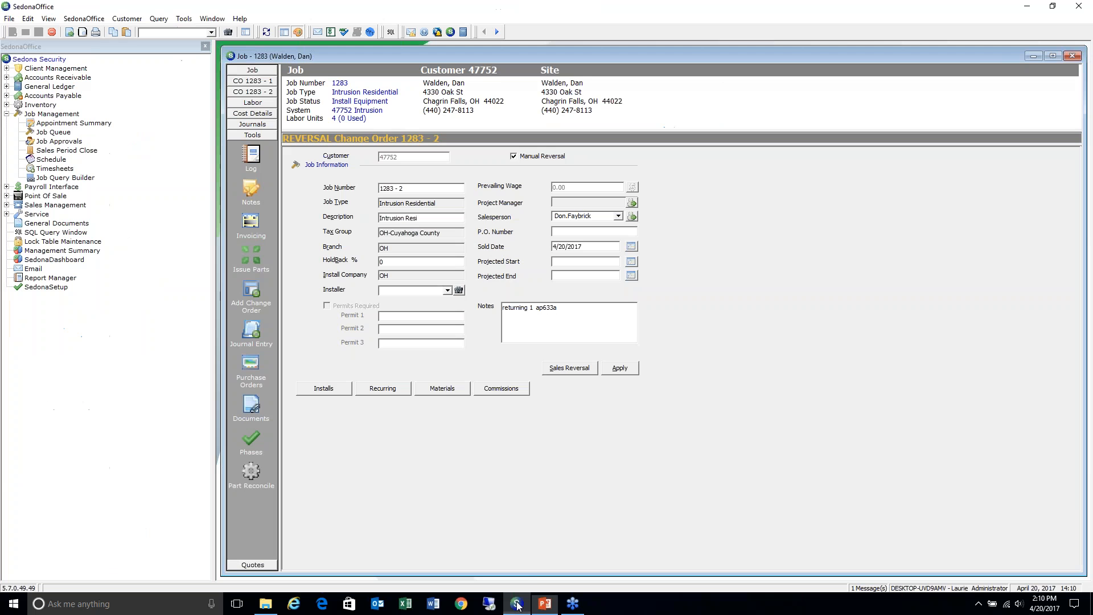
Step: Enter a change quantity of -1 for the AP633A motion detector in the reversal change order's materials and apply it
{"action": "left_click", "coordinate": [441, 389]}
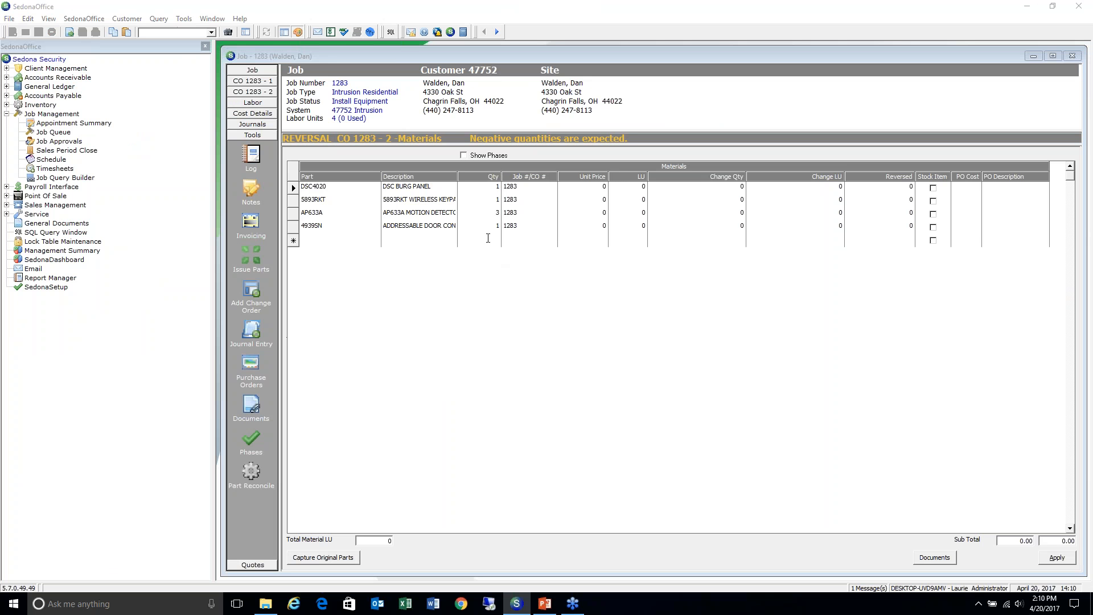
{"action": "left_click", "coordinate": [464, 189]}
{"action": "left_click", "coordinate": [737, 212]}
{"action": "type", "text": "-1"}
{"action": "key", "text": "Delete"}
{"action": "left_click", "coordinate": [1059, 559]}
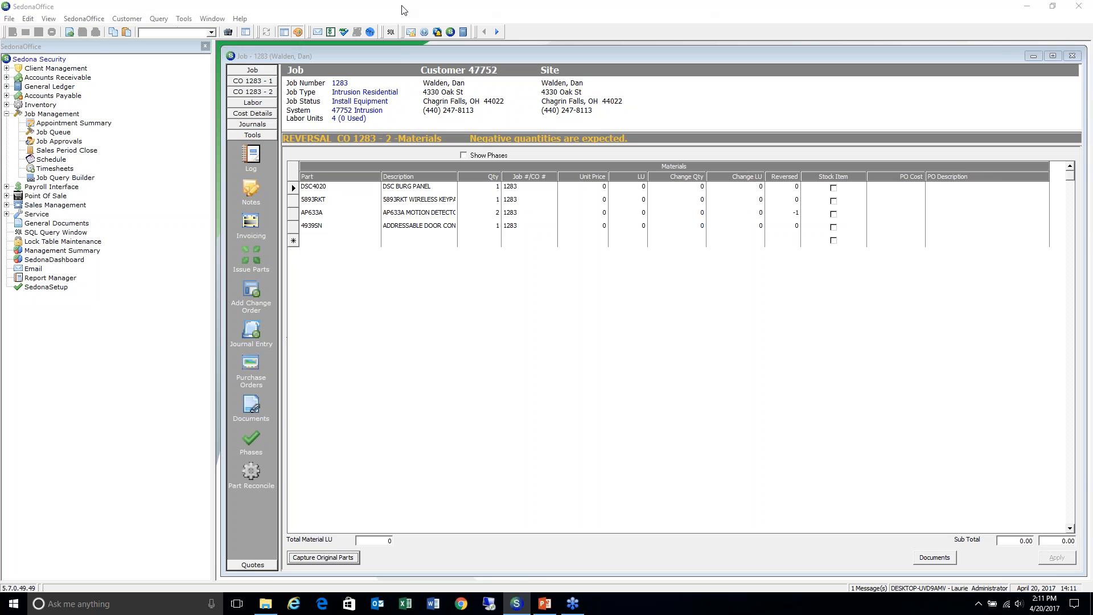
Step: Compare the job's part quantities with those issued, and mark the 4/19/2017 Main-OH parts issue as a return to stock
{"action": "left_click", "coordinate": [251, 474]}
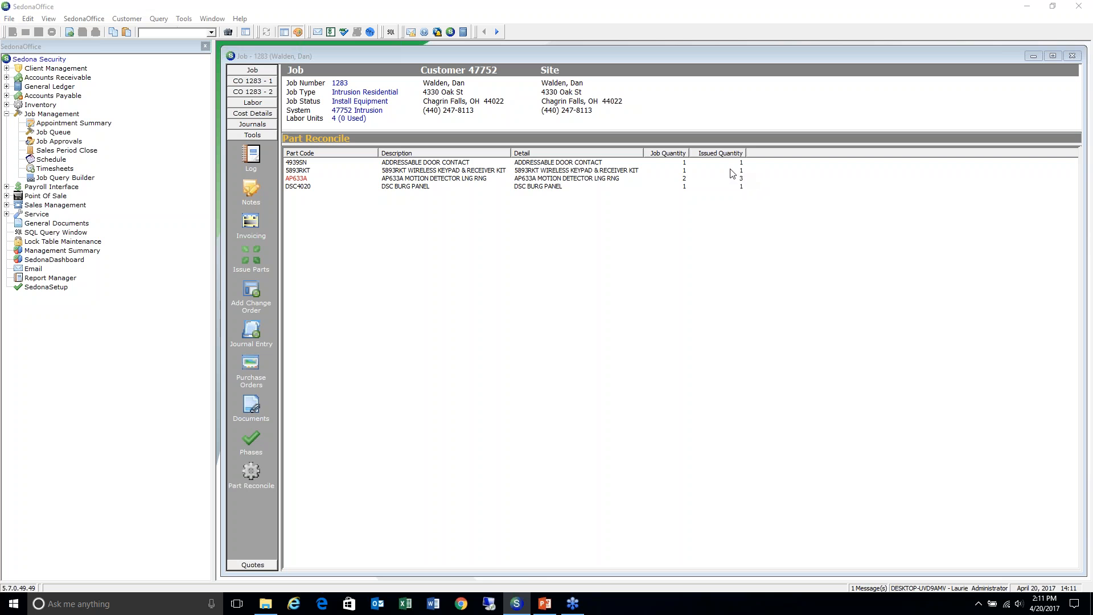
{"action": "left_click", "coordinate": [251, 258]}
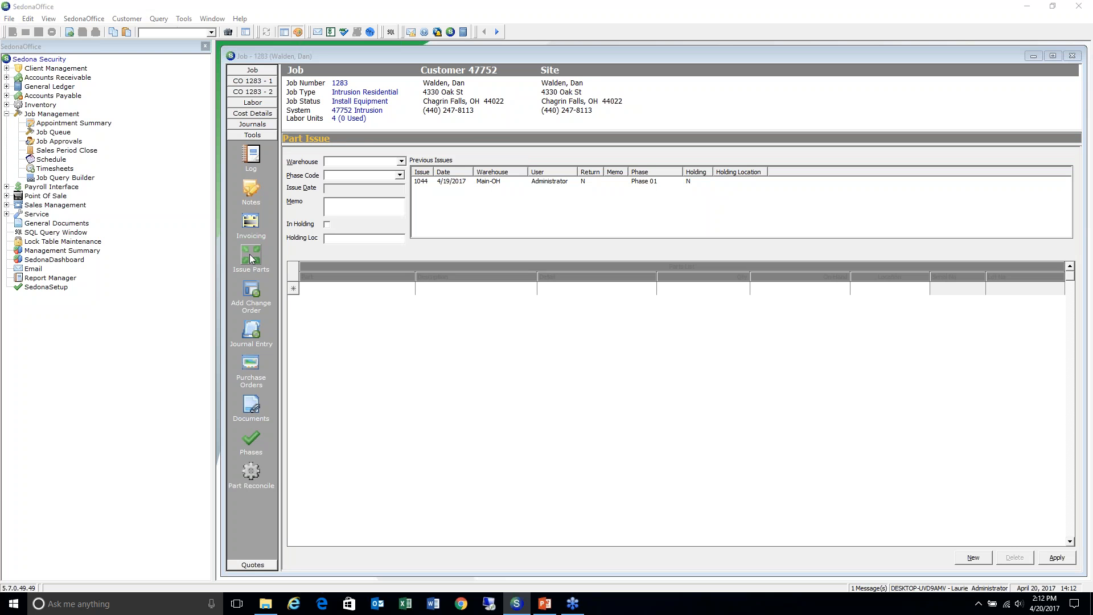
{"action": "left_click", "coordinate": [455, 183]}
{"action": "double_click", "coordinate": [456, 183]}
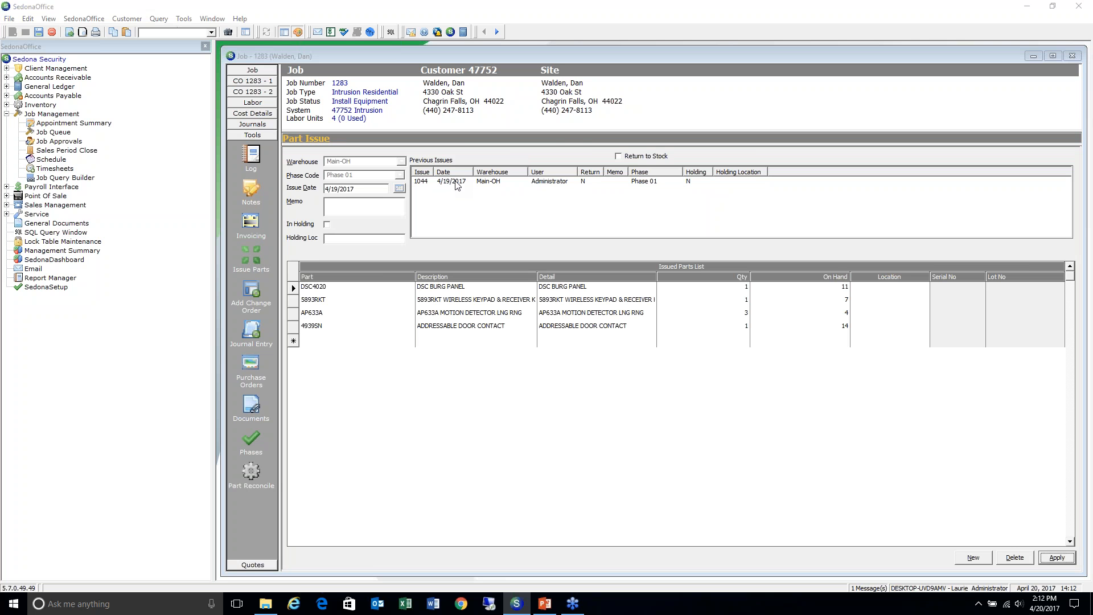
{"action": "left_click", "coordinate": [619, 156]}
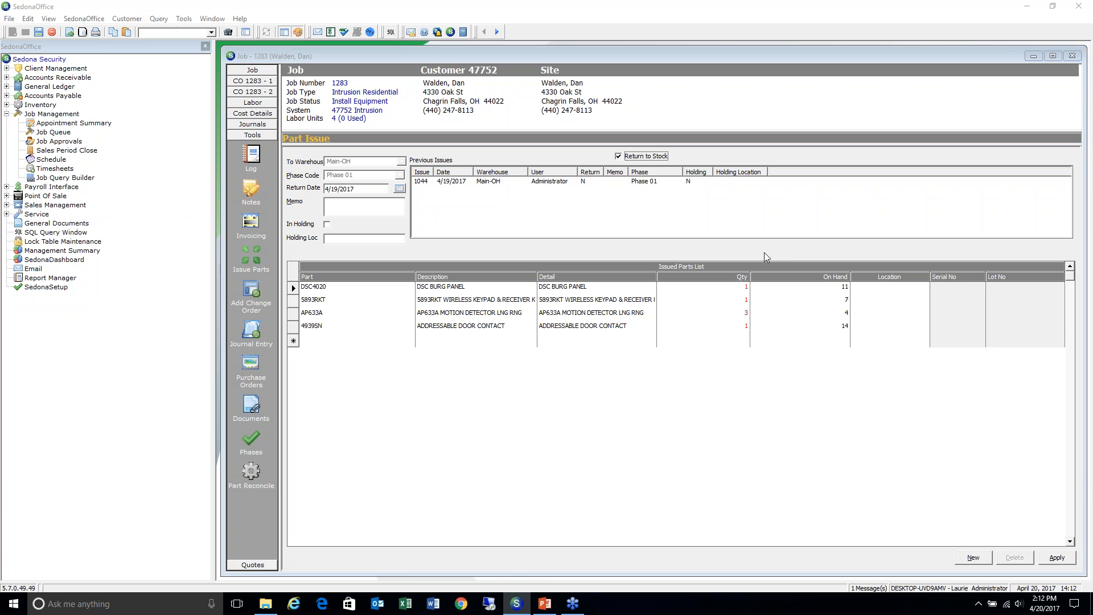
Step: Set the return quantities to 1 for AP633A and 0 for DSC4020, 5893RKT and 4939SN, and apply the return
{"action": "left_click", "coordinate": [745, 287]}
{"action": "type", "text": "0"}
{"action": "left_click", "coordinate": [745, 299]}
{"action": "type", "text": "0"}
{"action": "left_click", "coordinate": [746, 313]}
{"action": "left_click", "coordinate": [745, 326]}
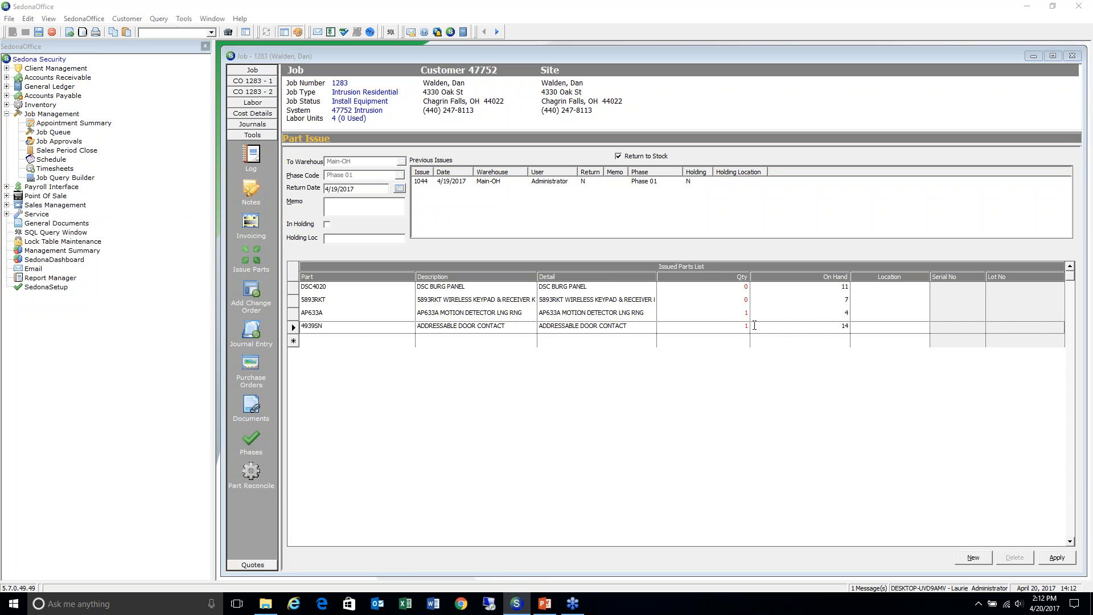
{"action": "left_click", "coordinate": [747, 326]}
{"action": "type", "text": "0"}
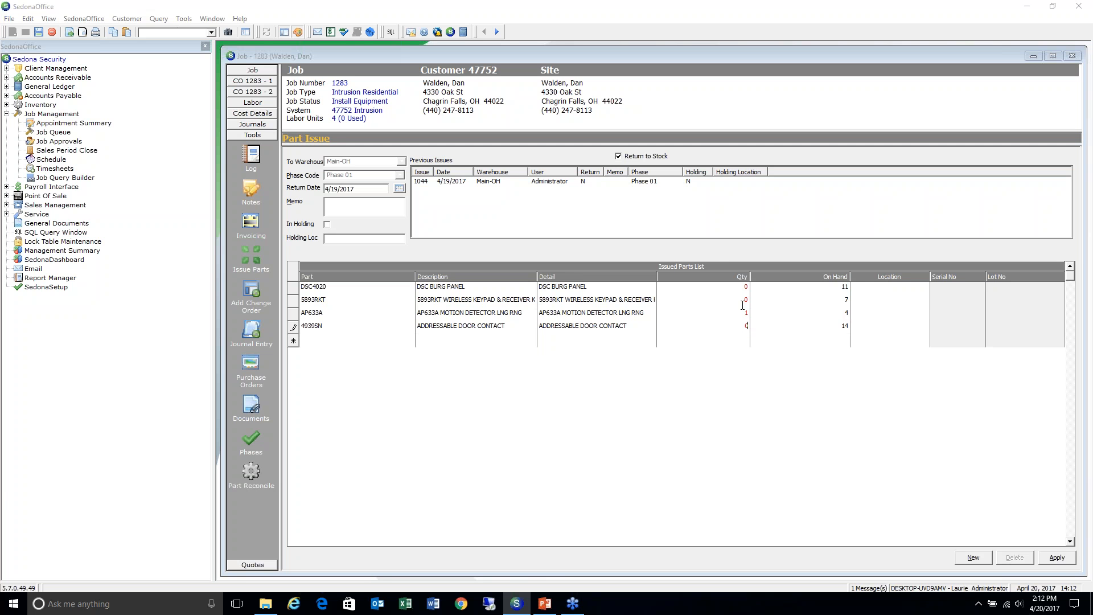
{"action": "left_click", "coordinate": [1056, 560]}
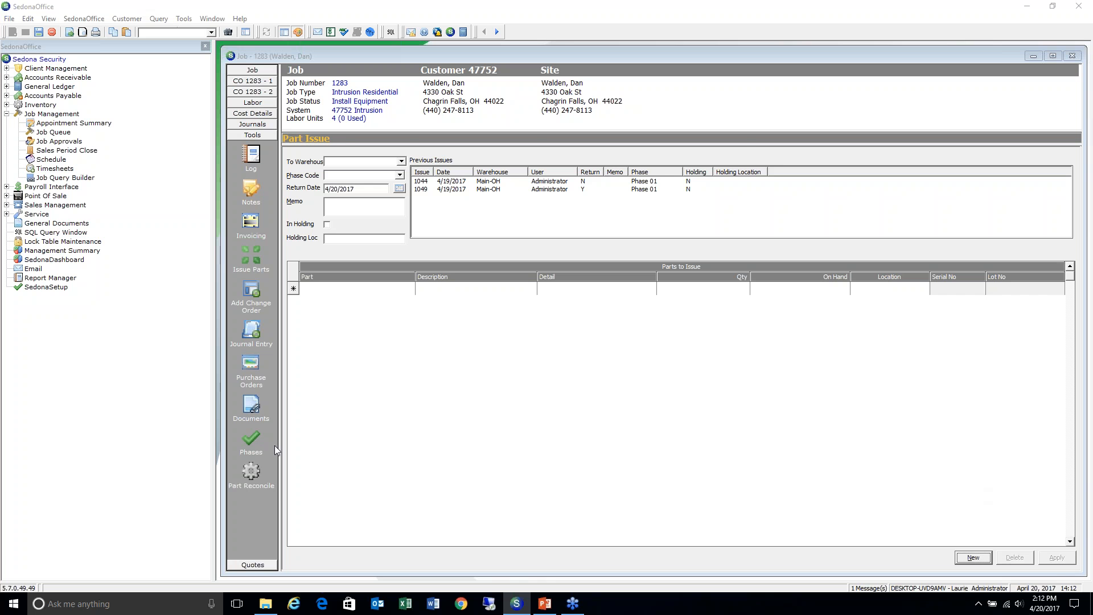
Step: Check the job's part reconciliation after the return, and review its sales summary
{"action": "left_click", "coordinate": [256, 476]}
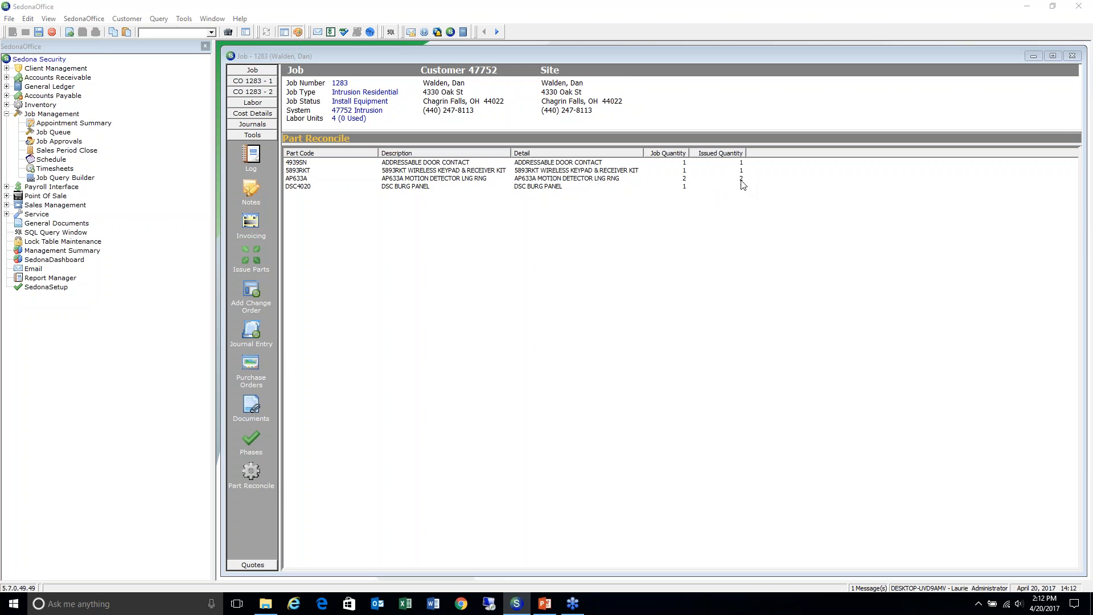
{"action": "left_click", "coordinate": [241, 71]}
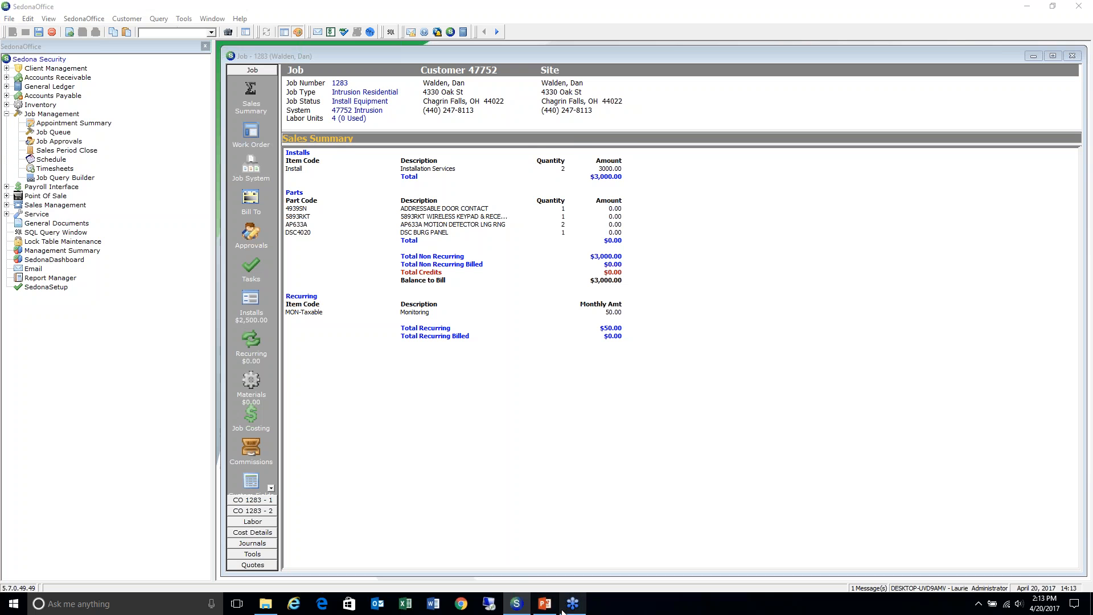
Step: Switch to PowerPoint and run the slide show from the Change Orders slide through to the Change Order Approval Process slide
{"action": "left_click", "coordinate": [545, 604]}
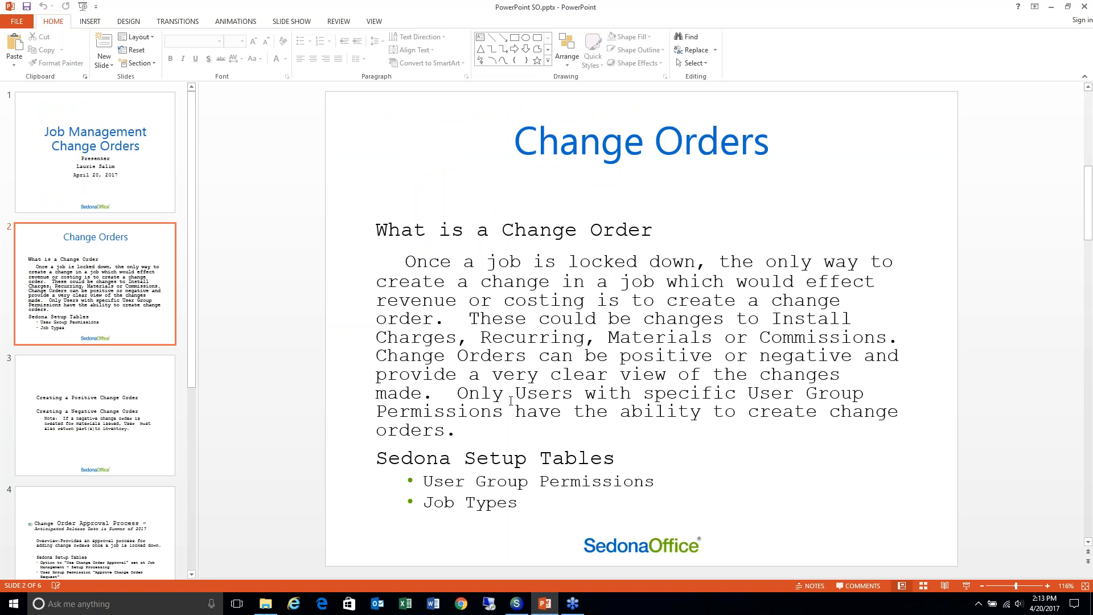
{"action": "left_click", "coordinate": [966, 586]}
{"action": "left_click", "coordinate": [761, 520]}
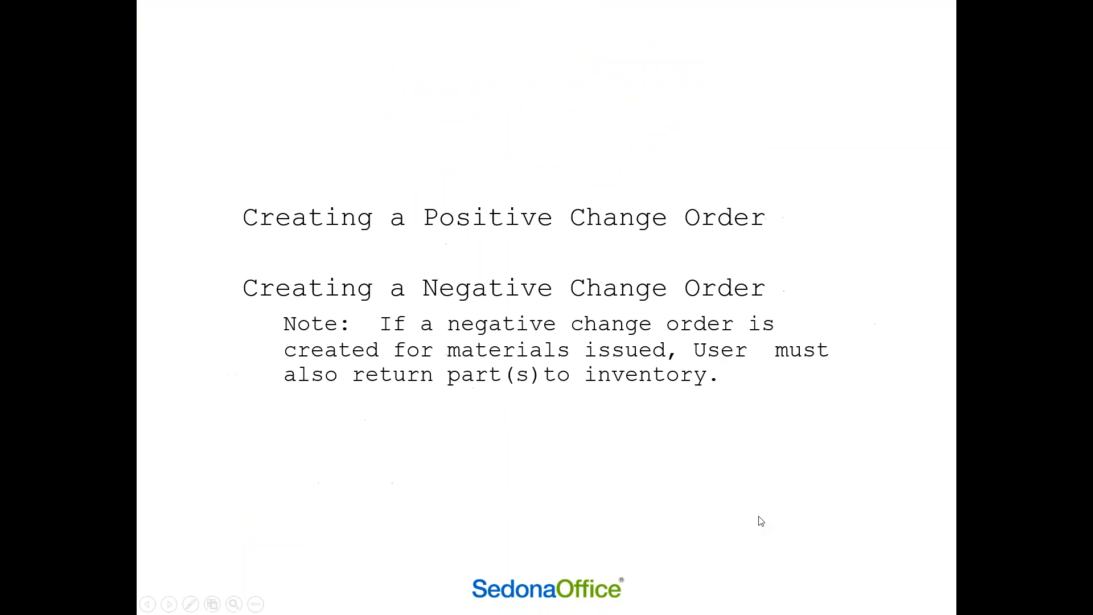
{"action": "left_click", "coordinate": [761, 520]}
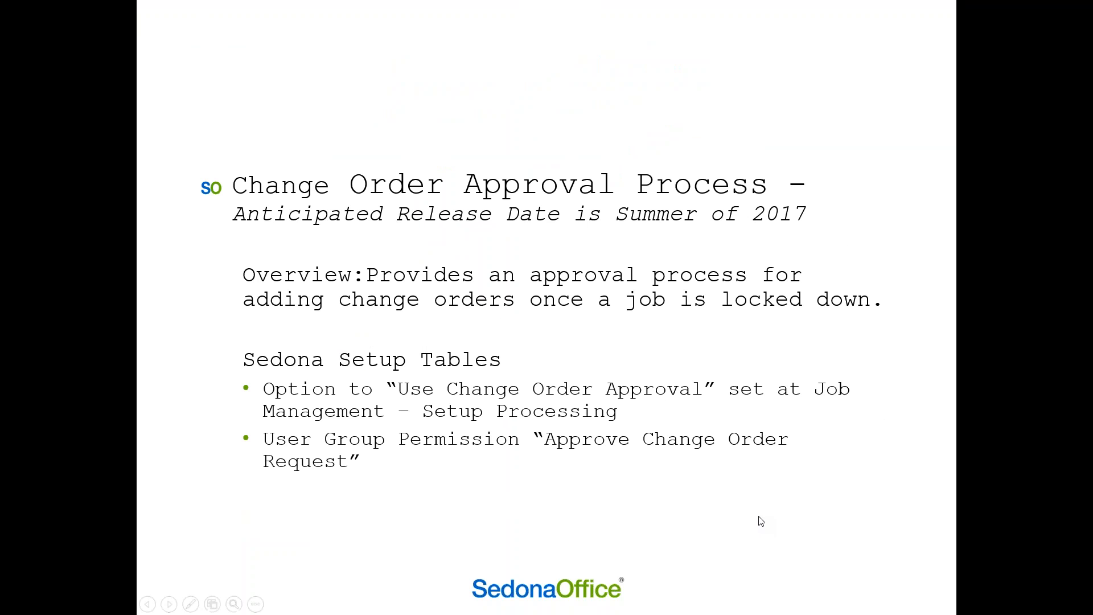
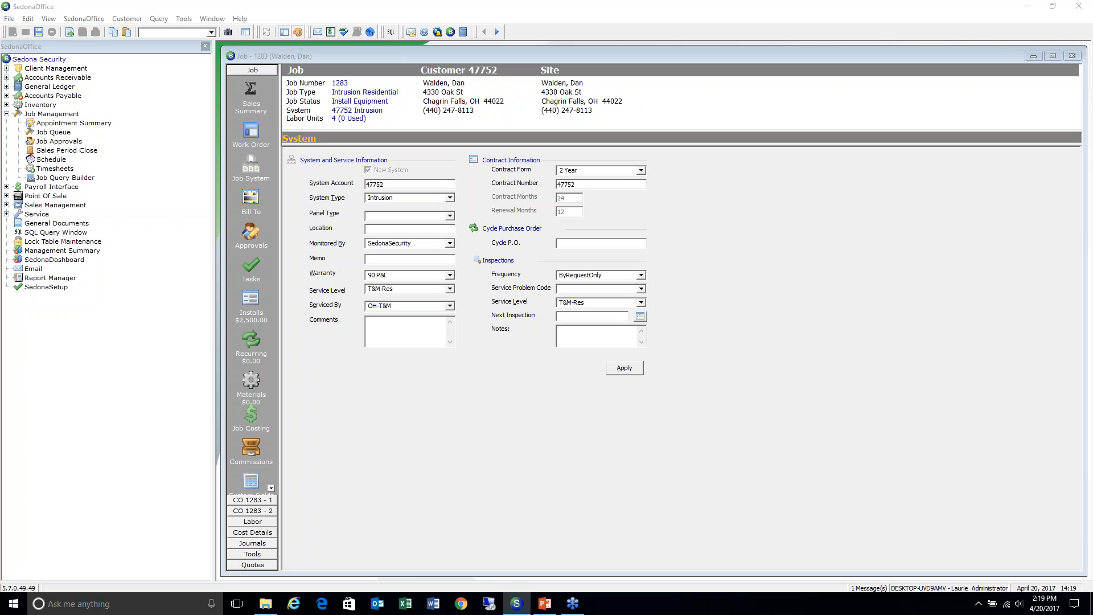
Step: Return to the job record in SedonaOffice and open its job costing
{"action": "left_click", "coordinate": [252, 411]}
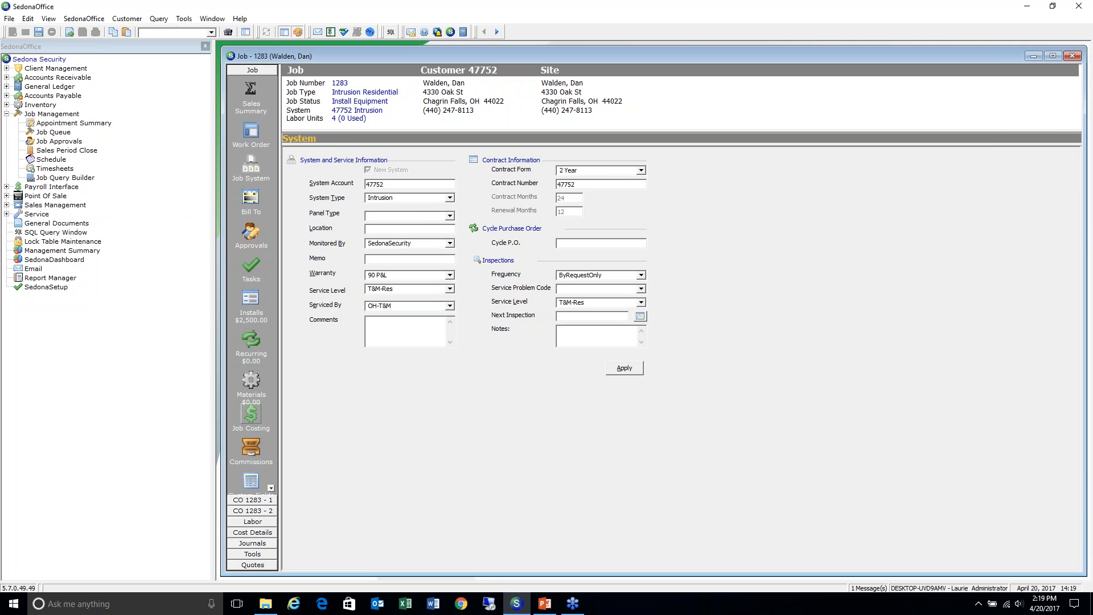